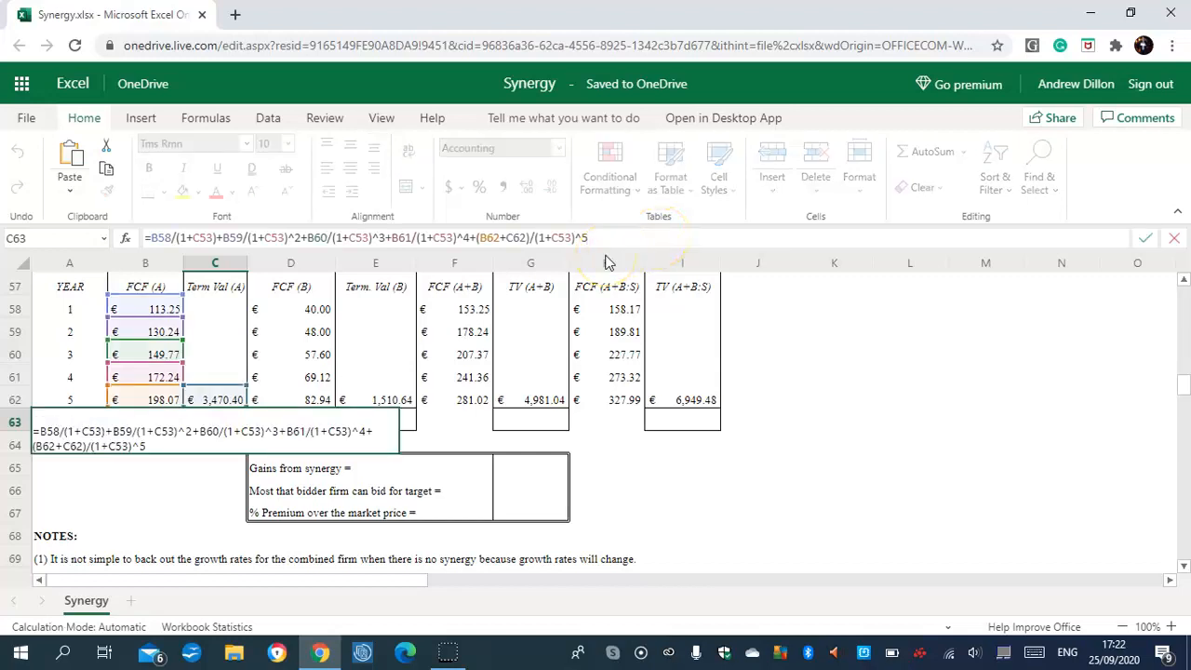
Step: Commit the present value formula for firm A in cell C63
{"action": "key", "text": "Return"}
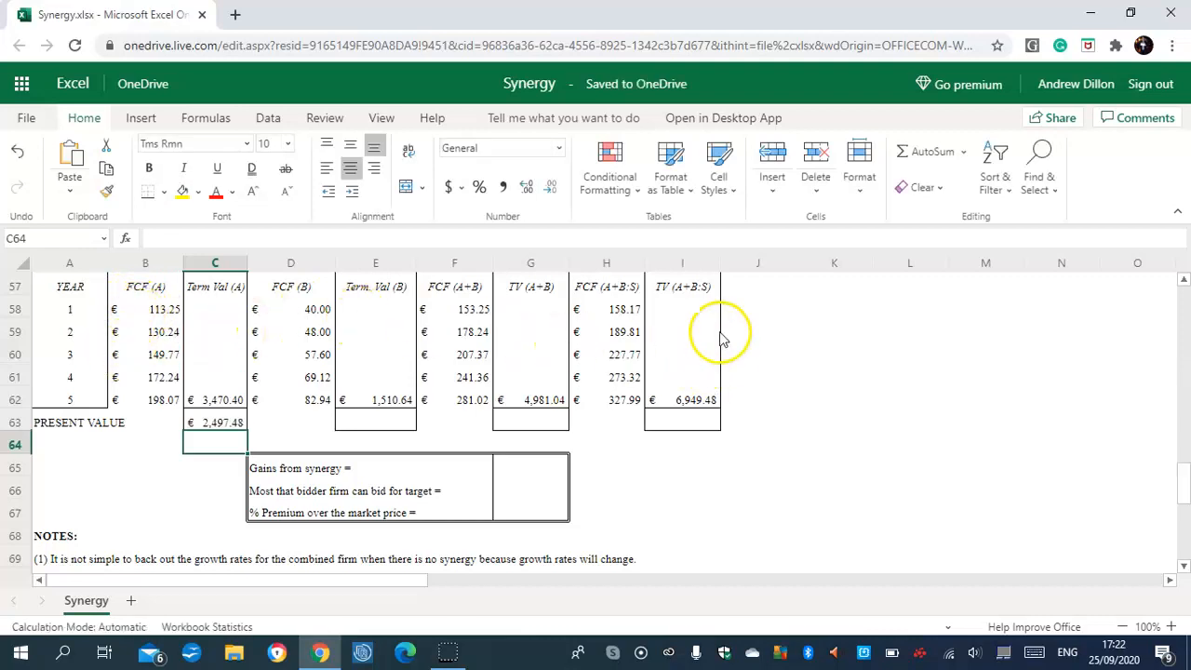
Step: Calculate firm B's present value in E63 with =D58/(1+D53)+D59/(1+D53)^2+D60/(1+D53)^3+D61/(1+D53)^4+(D62+E62)/(1+D53)^5
{"action": "left_click", "coordinate": [386, 420]}
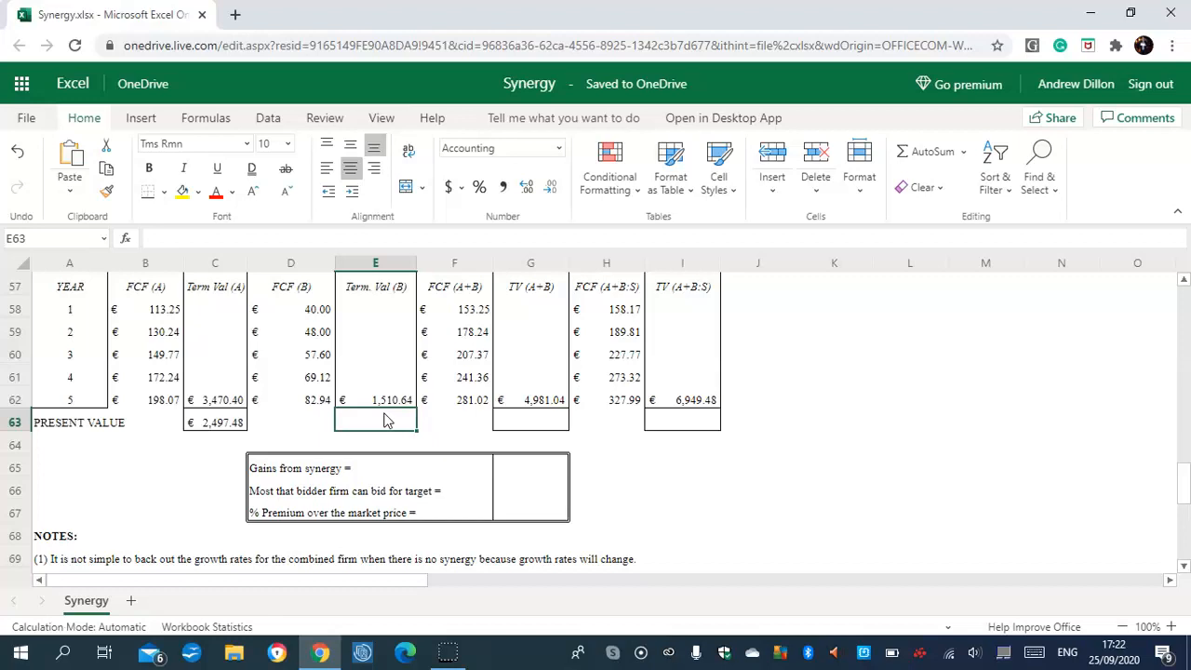
{"action": "key", "text": "Caps_Lock"}
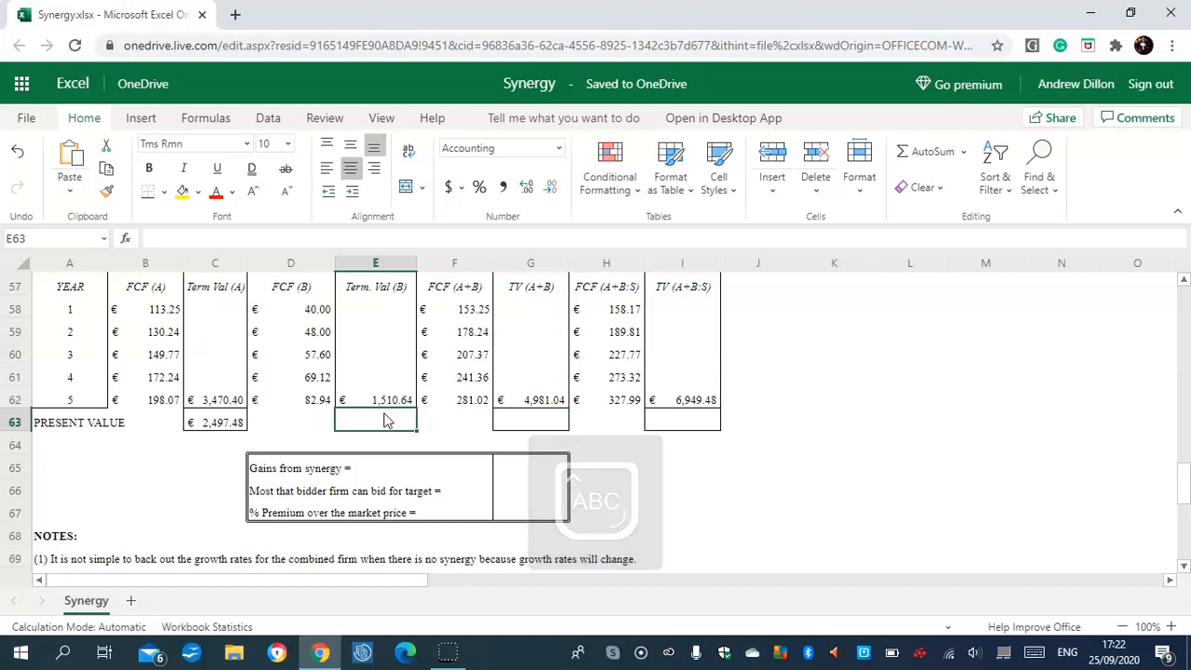
{"action": "type", "text": "="}
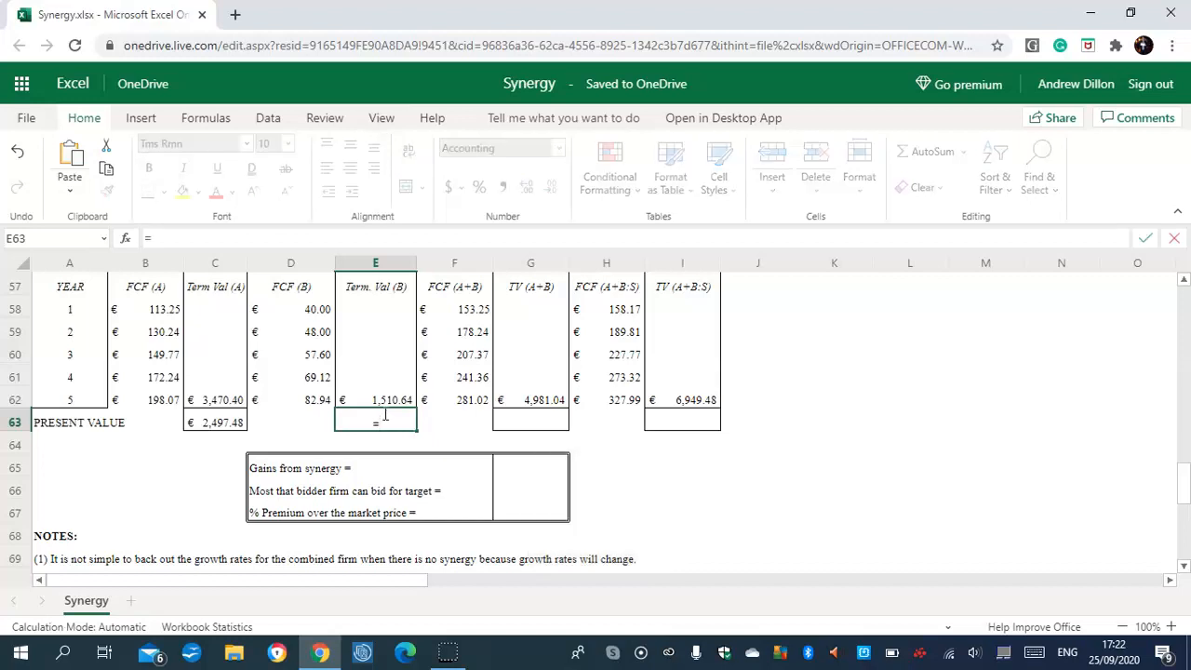
{"action": "type", "text": "D58"}
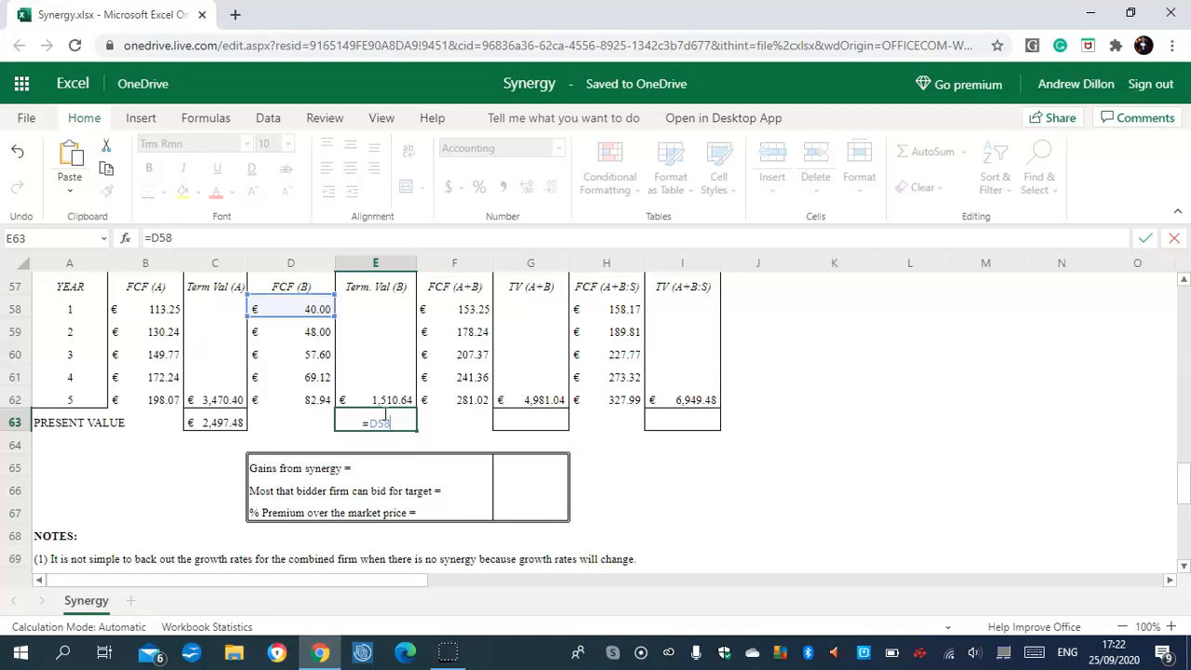
{"action": "type", "text": "/(1+D53"}
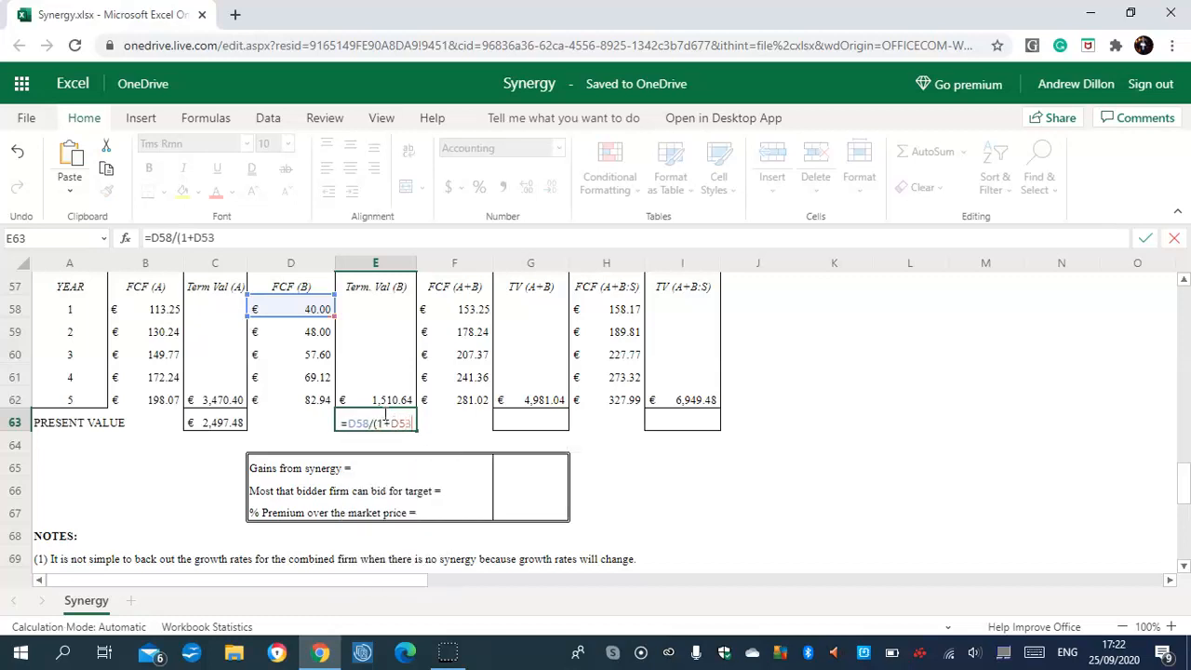
{"action": "type", "text": ")+"}
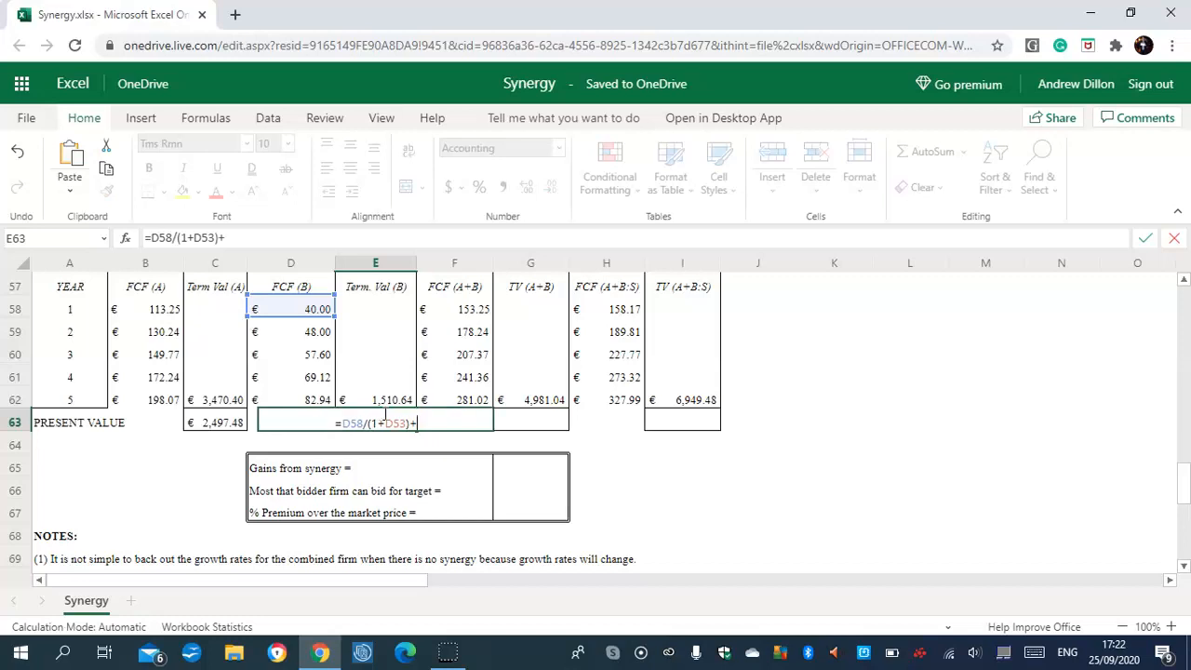
{"action": "type", "text": "D59"}
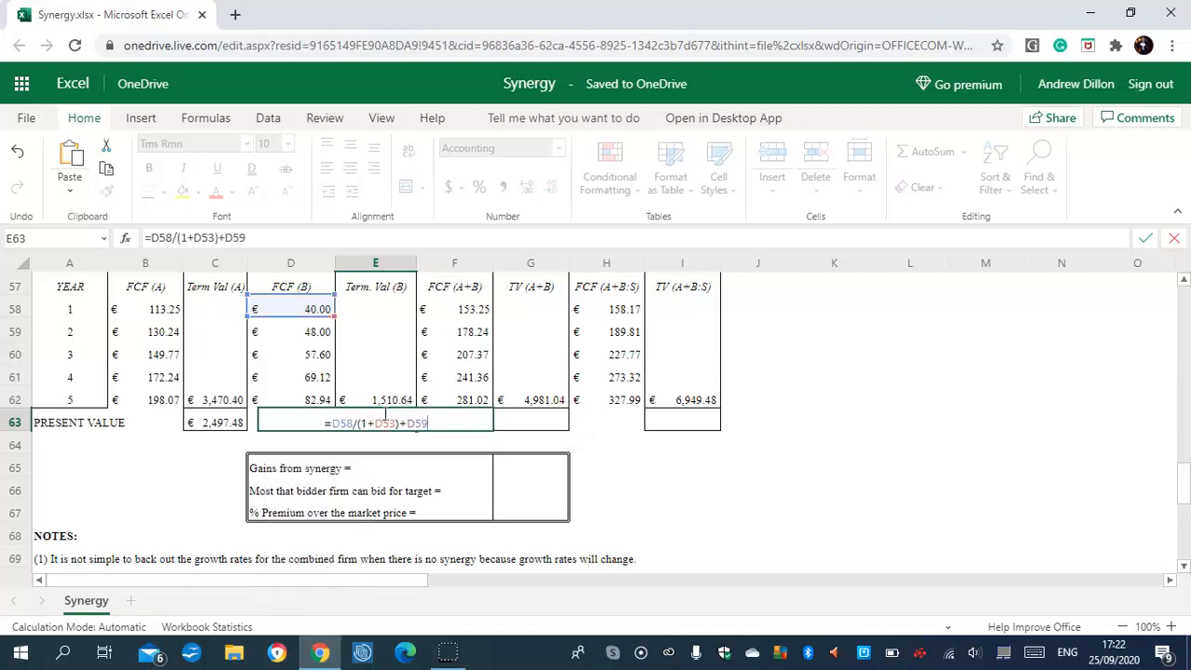
{"action": "type", "text": "/(1+"}
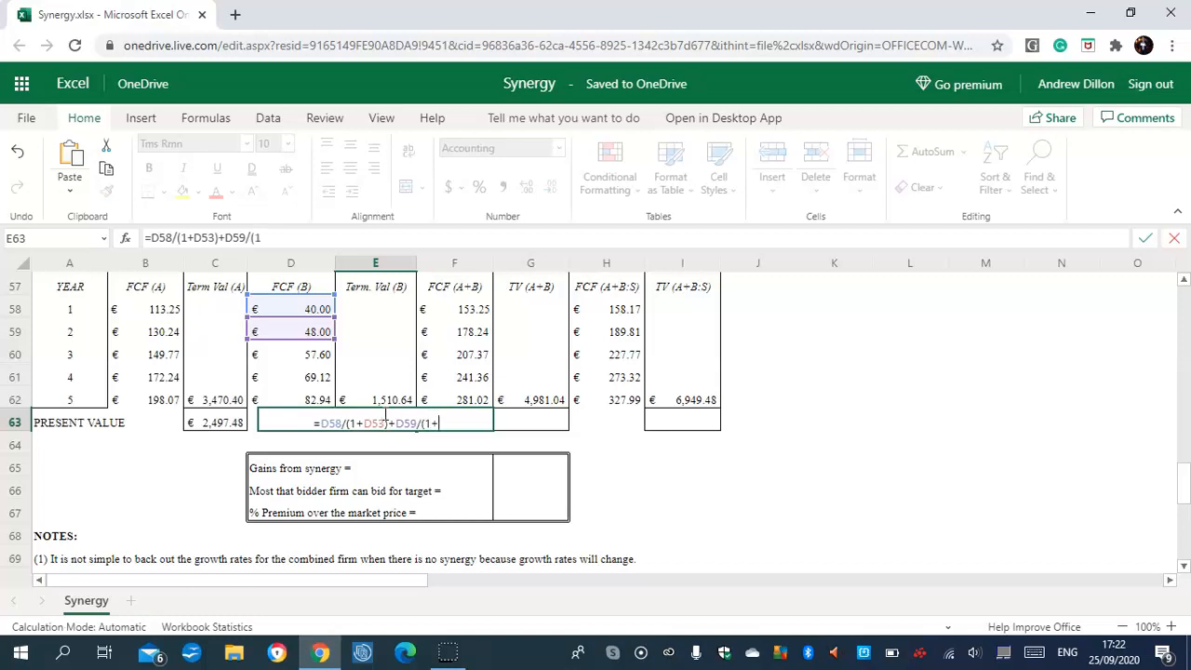
{"action": "type", "text": "D53"}
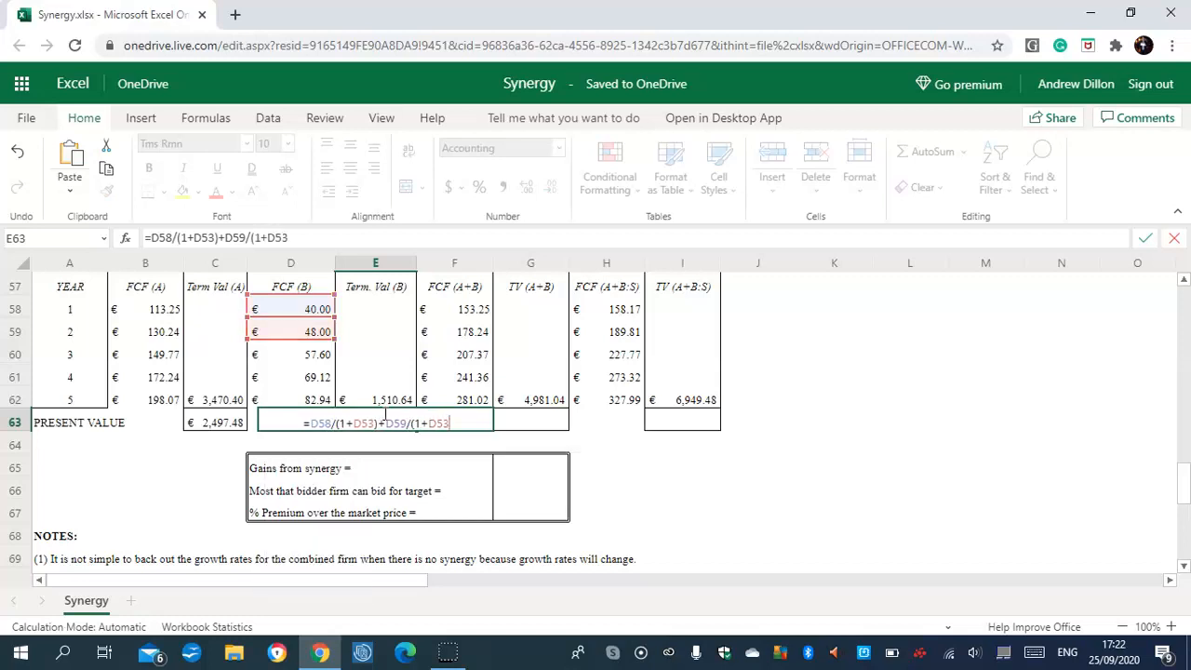
{"action": "type", "text": ")^2"}
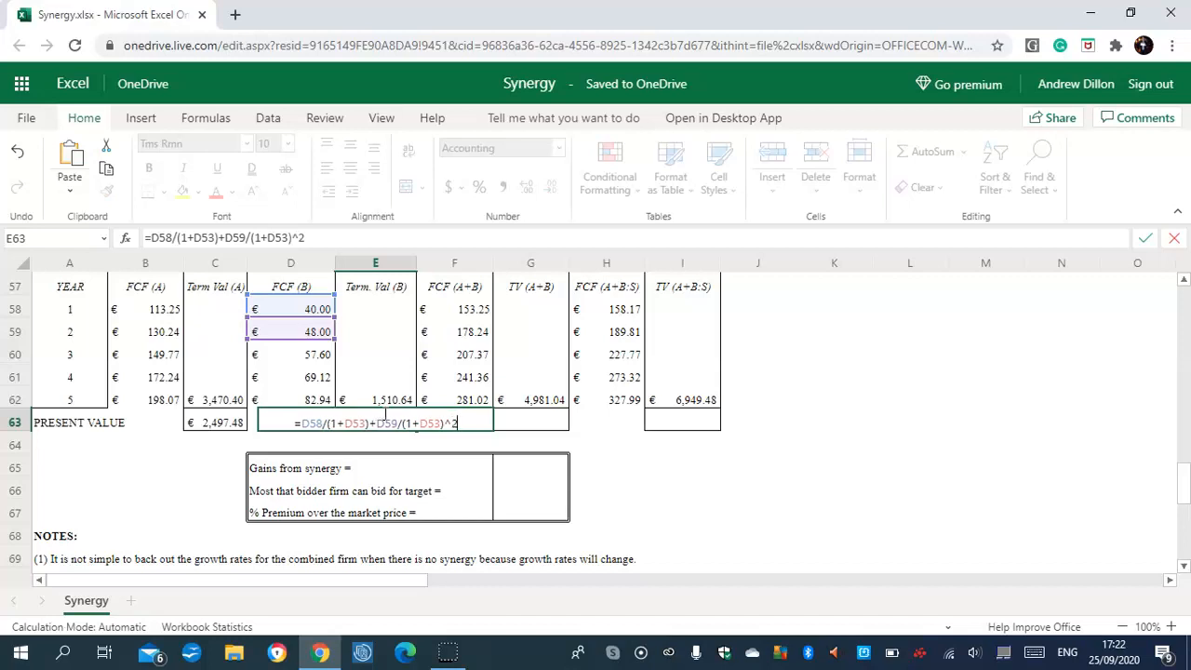
{"action": "type", "text": "+D6"}
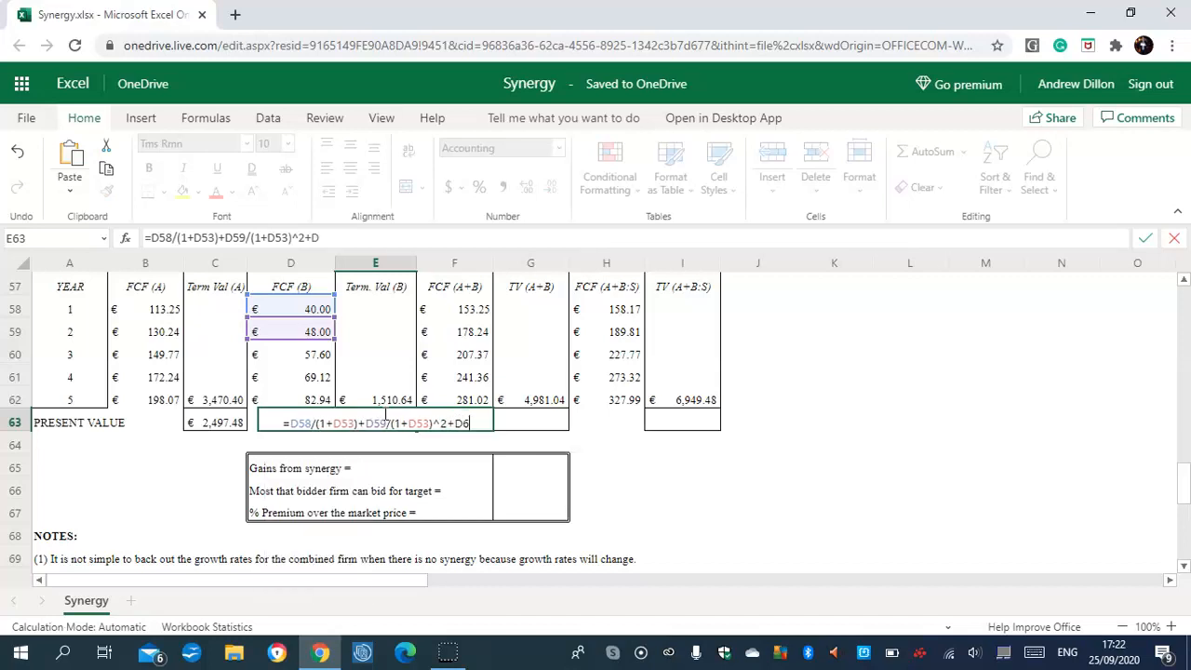
{"action": "type", "text": "0/"}
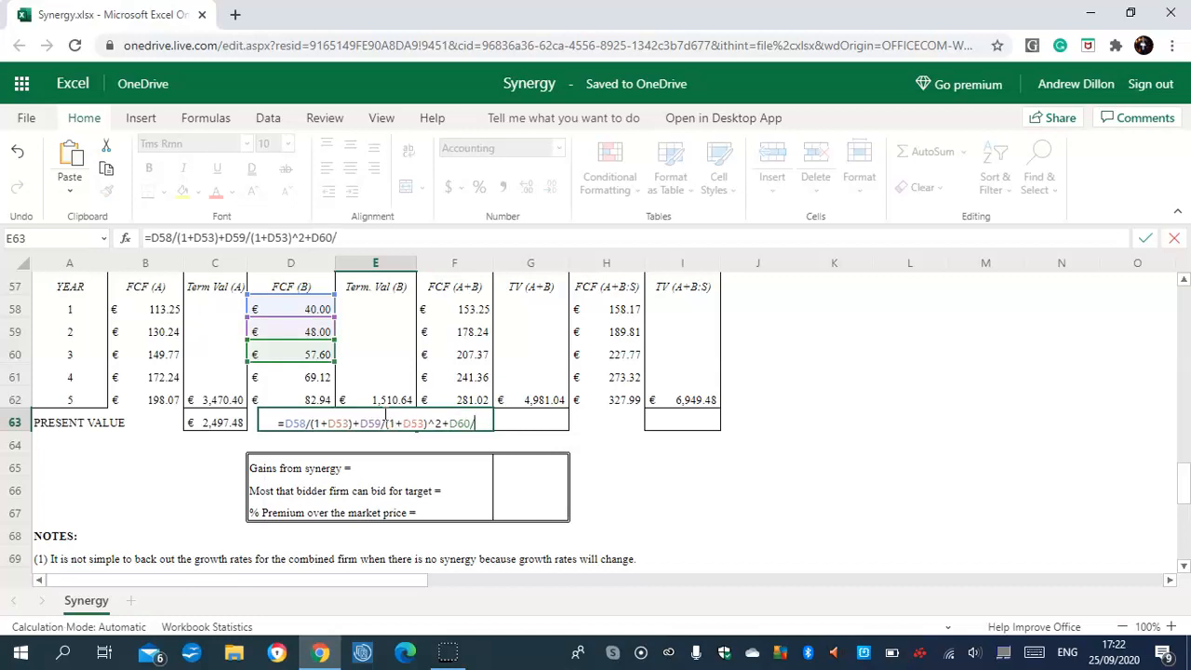
{"action": "type", "text": "(1+D5"}
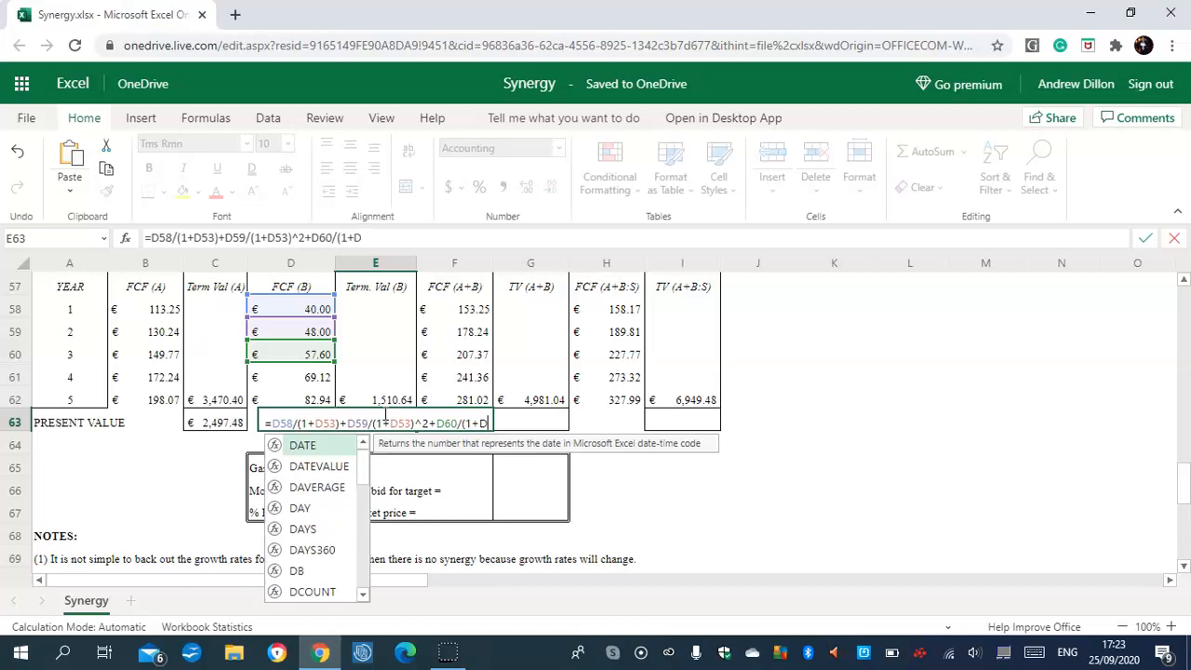
{"action": "type", "text": "3"}
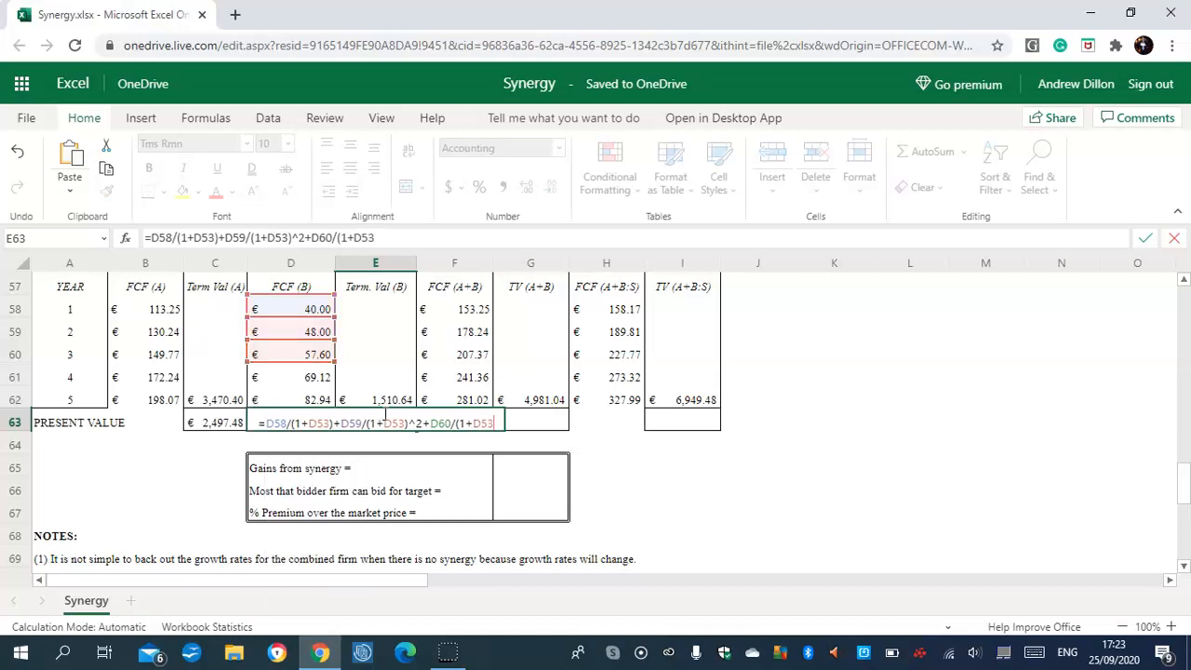
{"action": "type", "text": ")"}
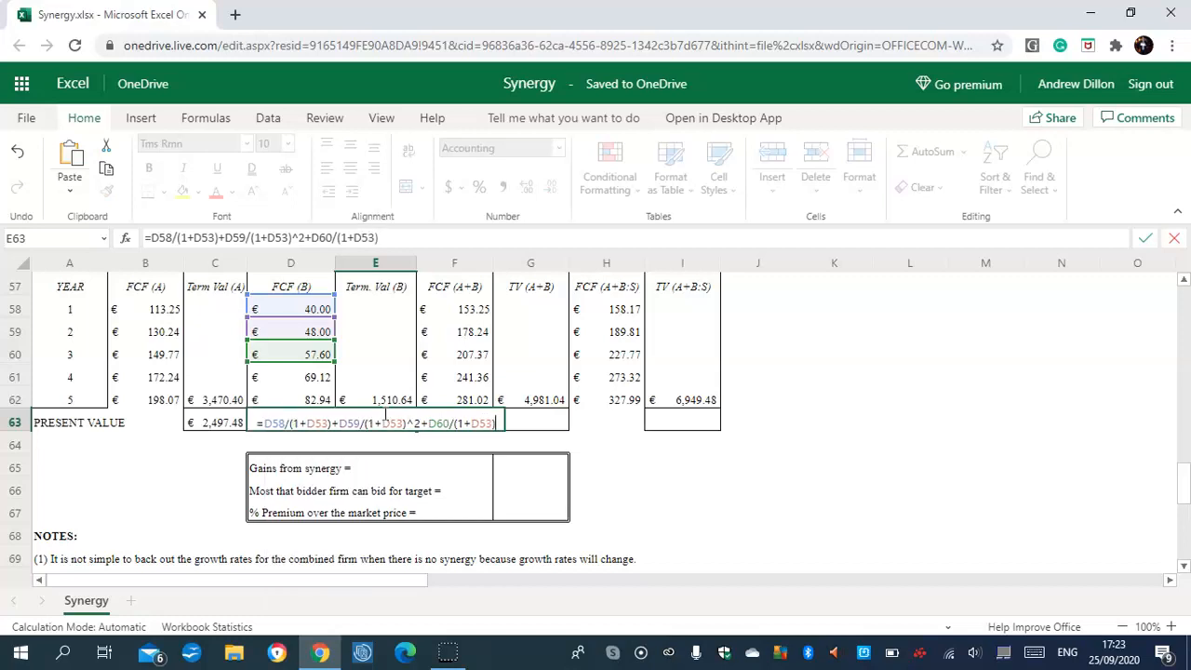
{"action": "type", "text": "^3"}
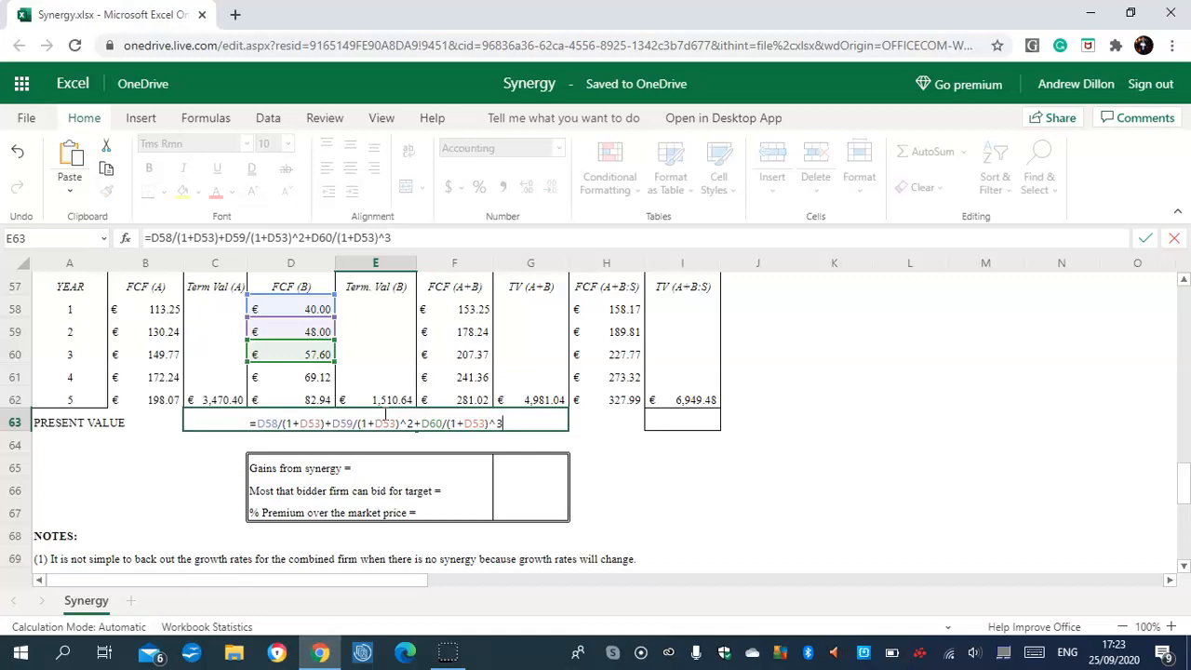
{"action": "type", "text": "+D6"}
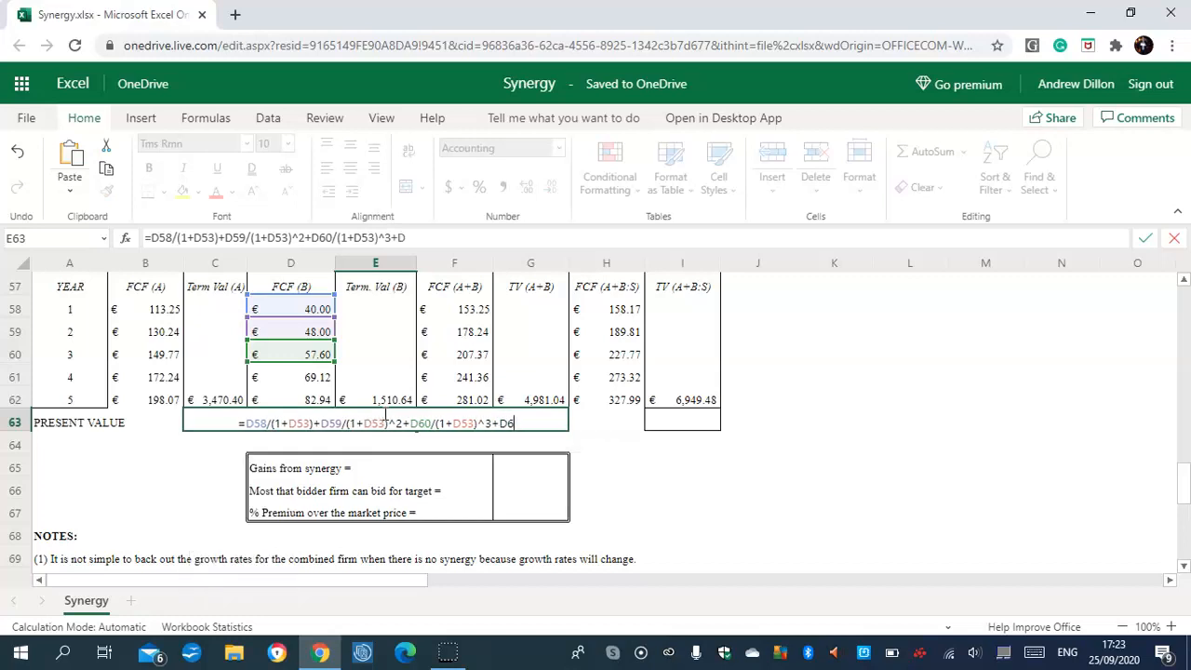
{"action": "type", "text": "1"}
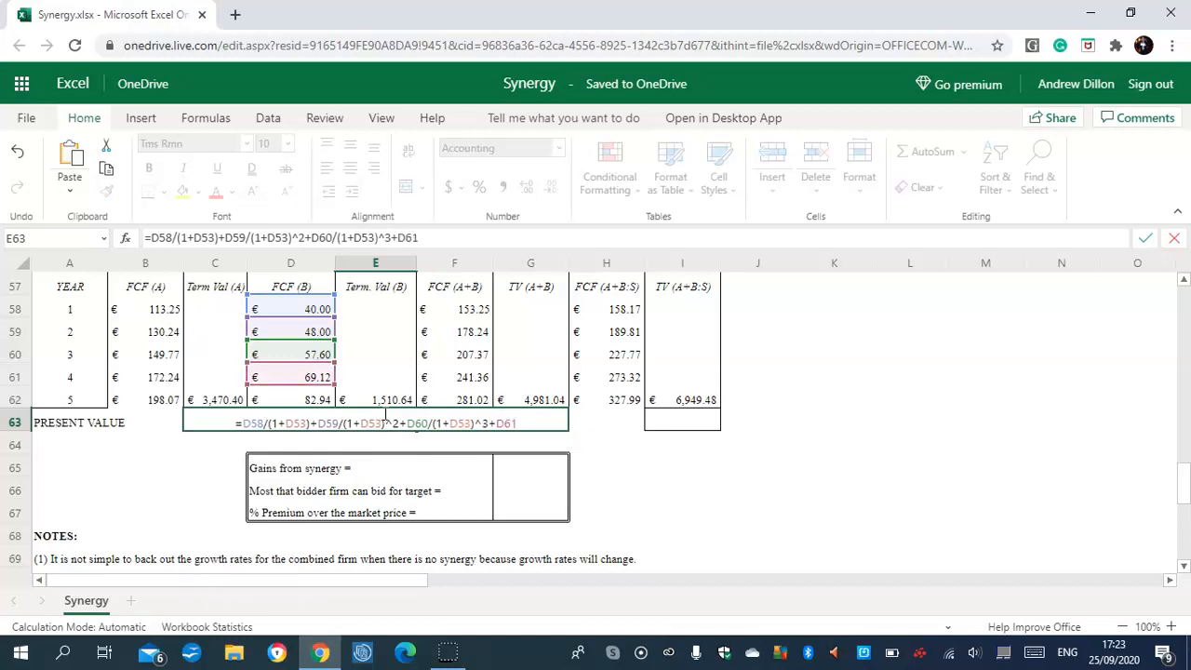
{"action": "type", "text": "/(1+D53"}
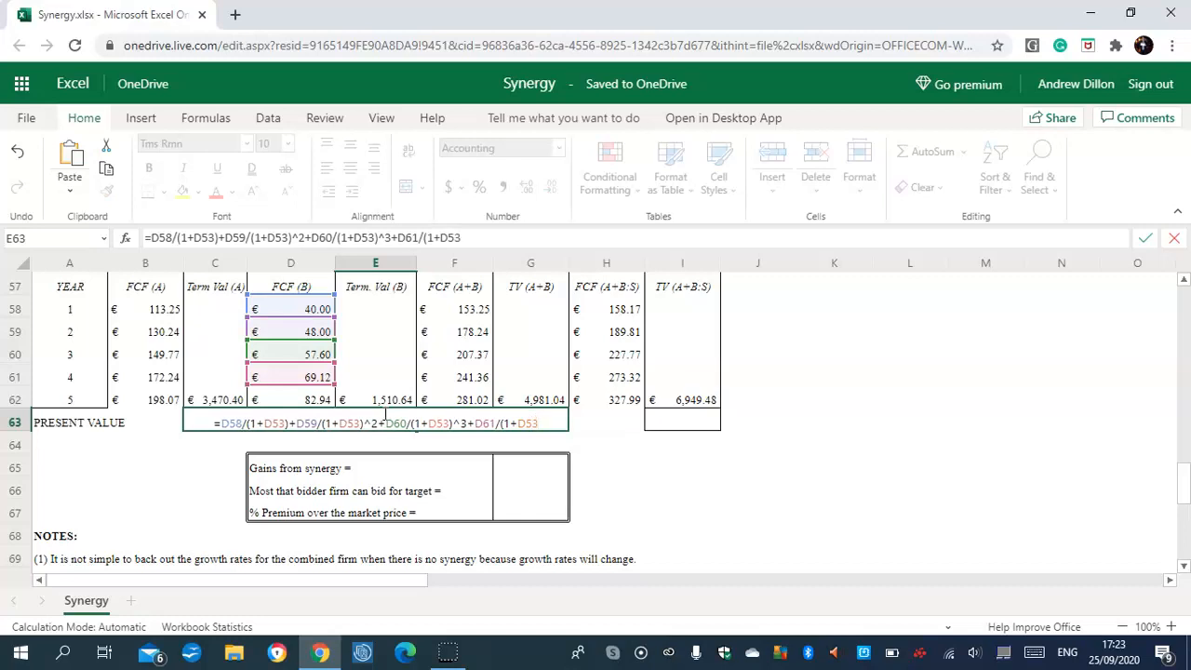
{"action": "type", "text": ")^"}
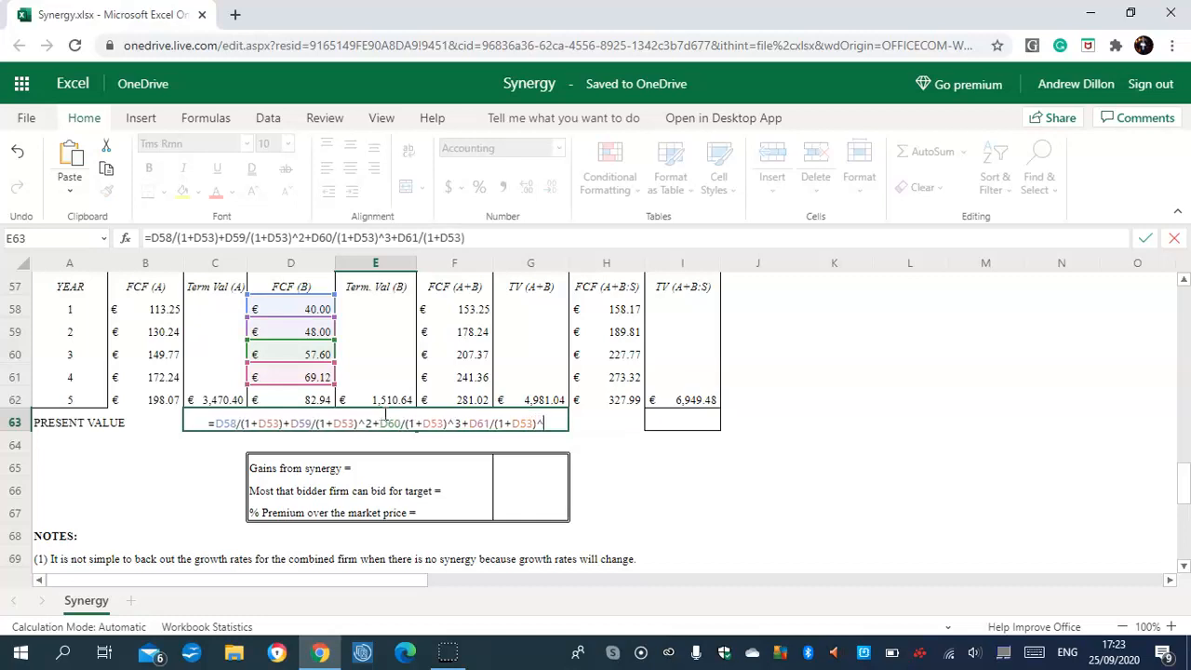
{"action": "type", "text": "4+("}
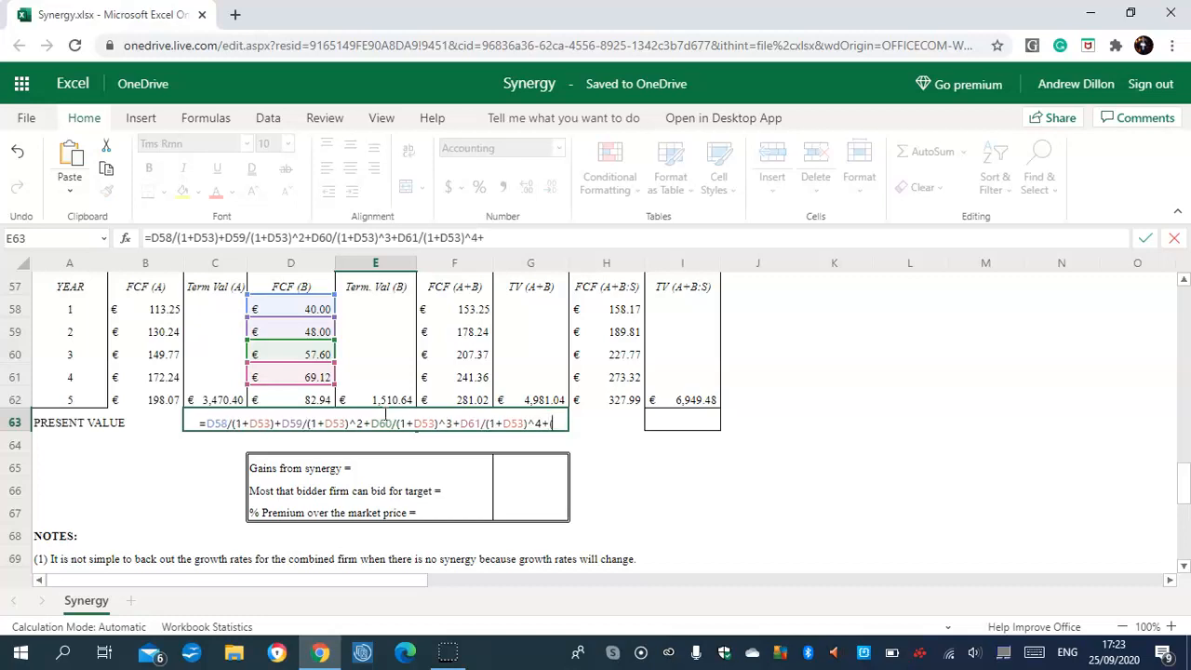
{"action": "type", "text": "D62"}
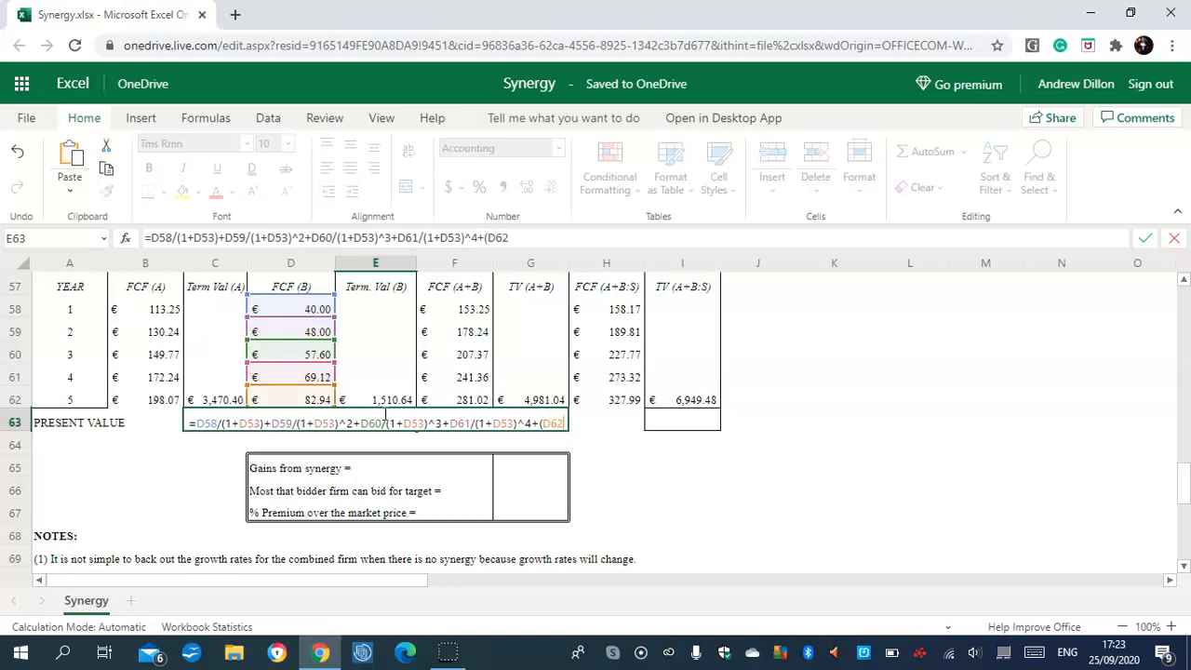
{"action": "type", "text": "+E"}
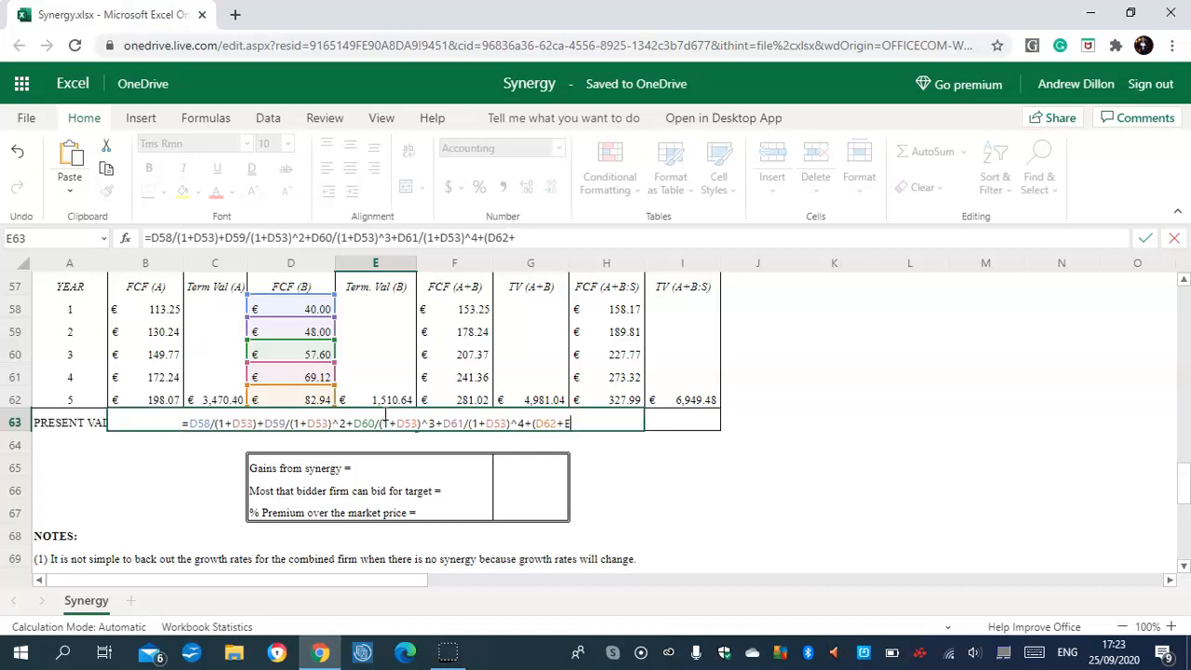
{"action": "type", "text": "62)/"}
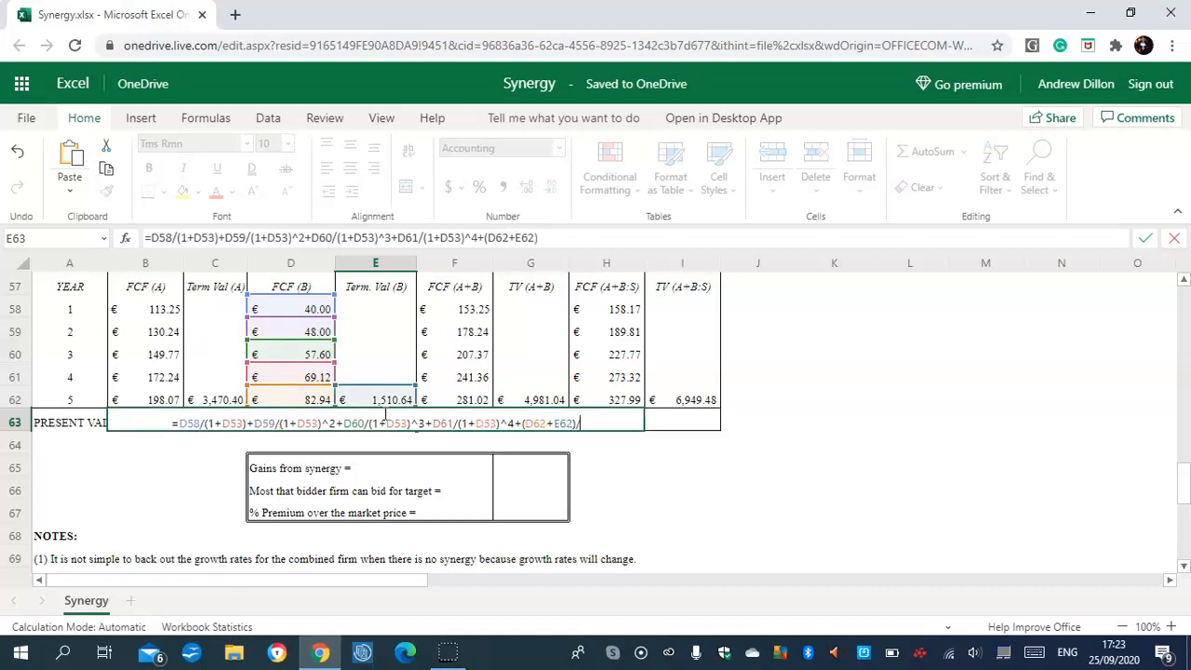
{"action": "type", "text": "(1"}
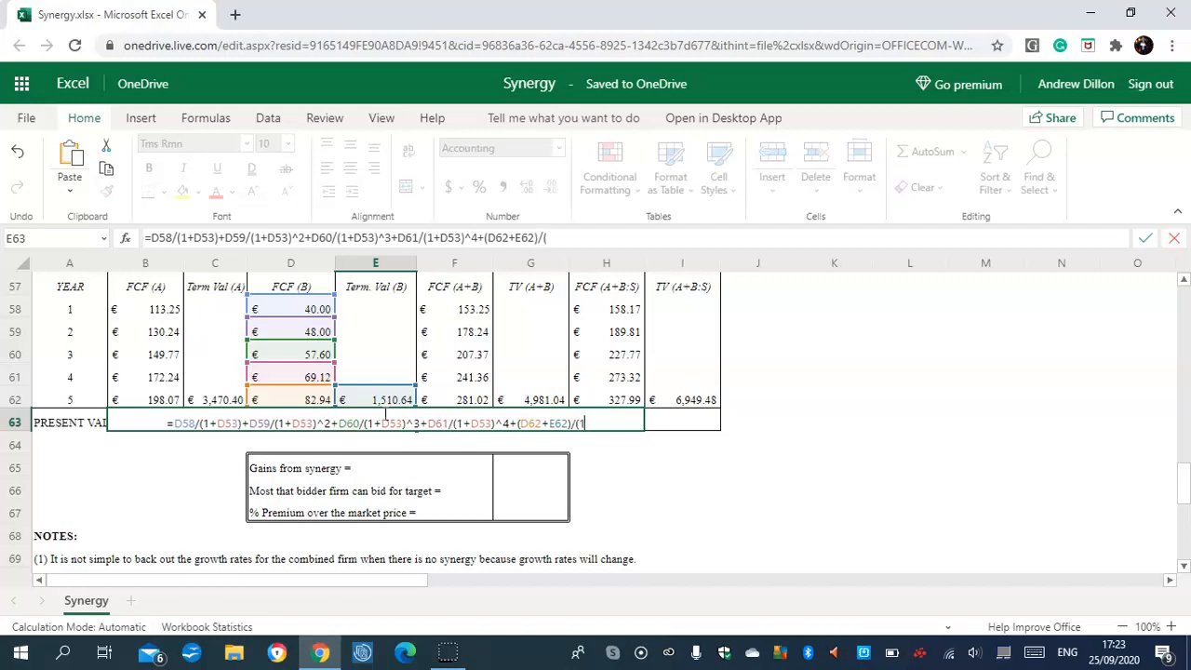
{"action": "type", "text": "+D53"}
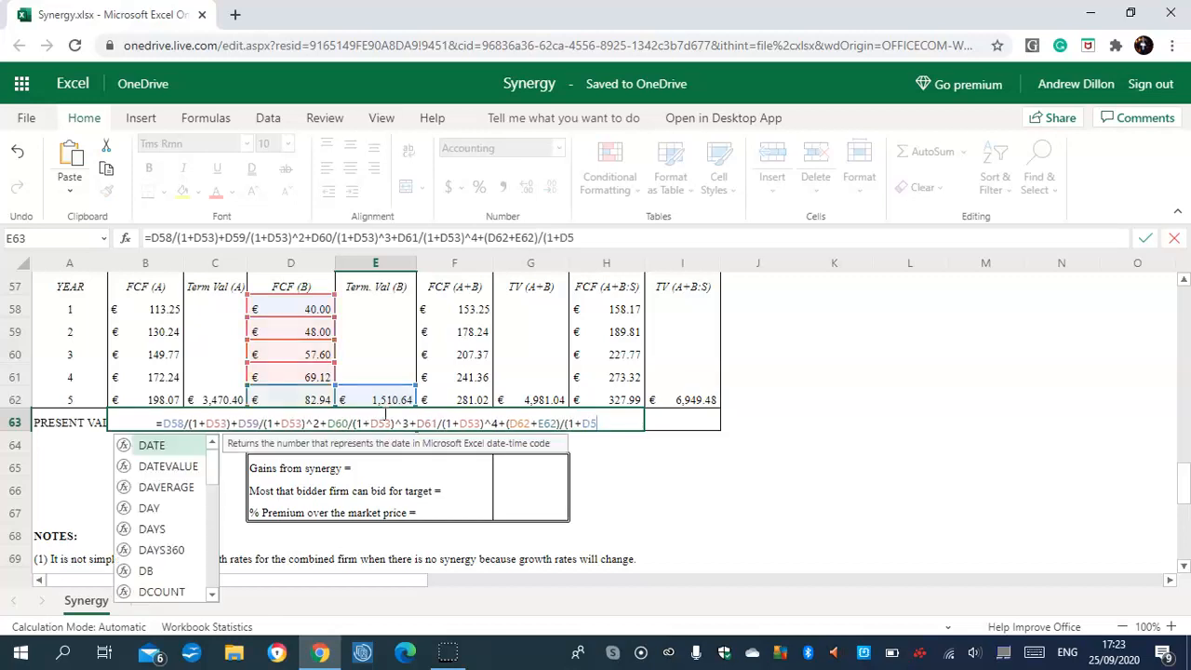
{"action": "type", "text": ")"}
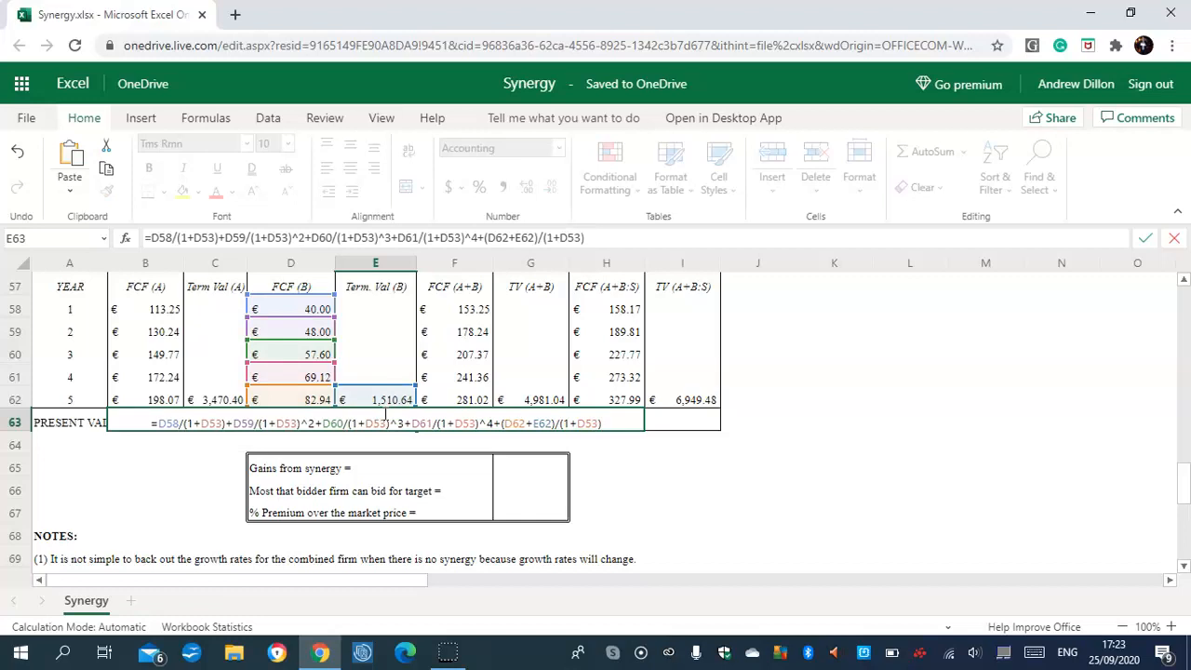
{"action": "type", "text": "^5"}
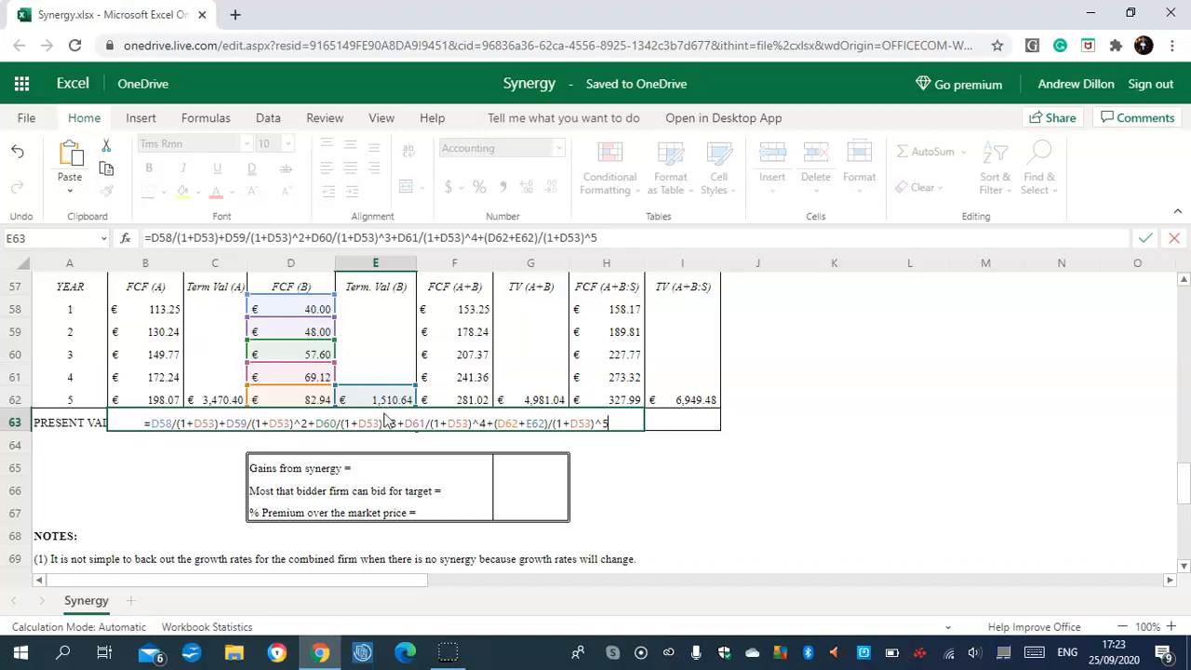
{"action": "key", "text": "Return"}
{"action": "left_click", "coordinate": [393, 422]}
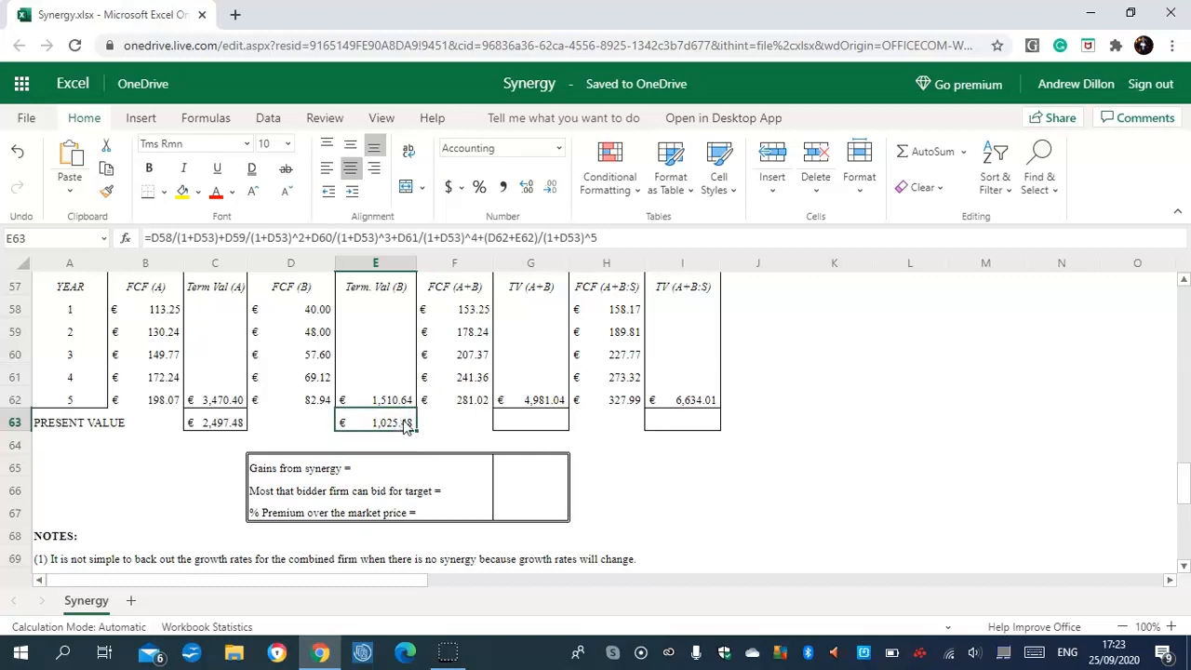
Step: Enter the no-synergy combined firm's present value in G63 as =F58/(1+E53)+F59/(1+E53)^2+F60/(1+E53)^3+F61/(1+E53)^4(F62+G62)/(1+E53)^5
{"action": "left_click", "coordinate": [526, 422]}
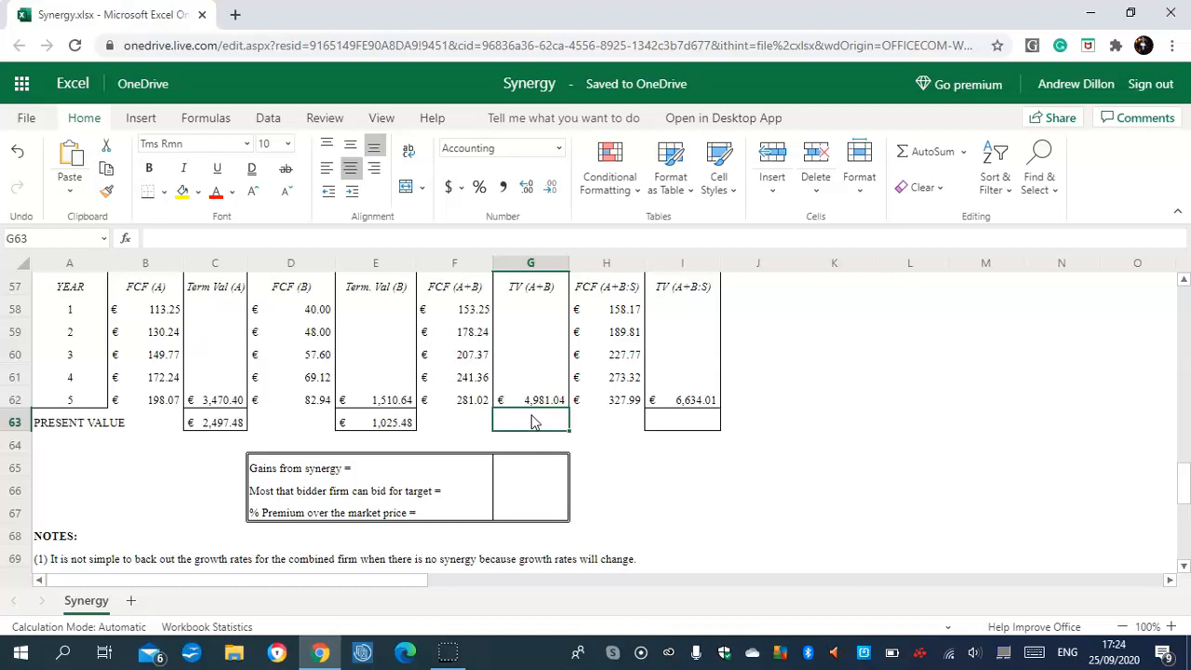
{"action": "type", "text": "="}
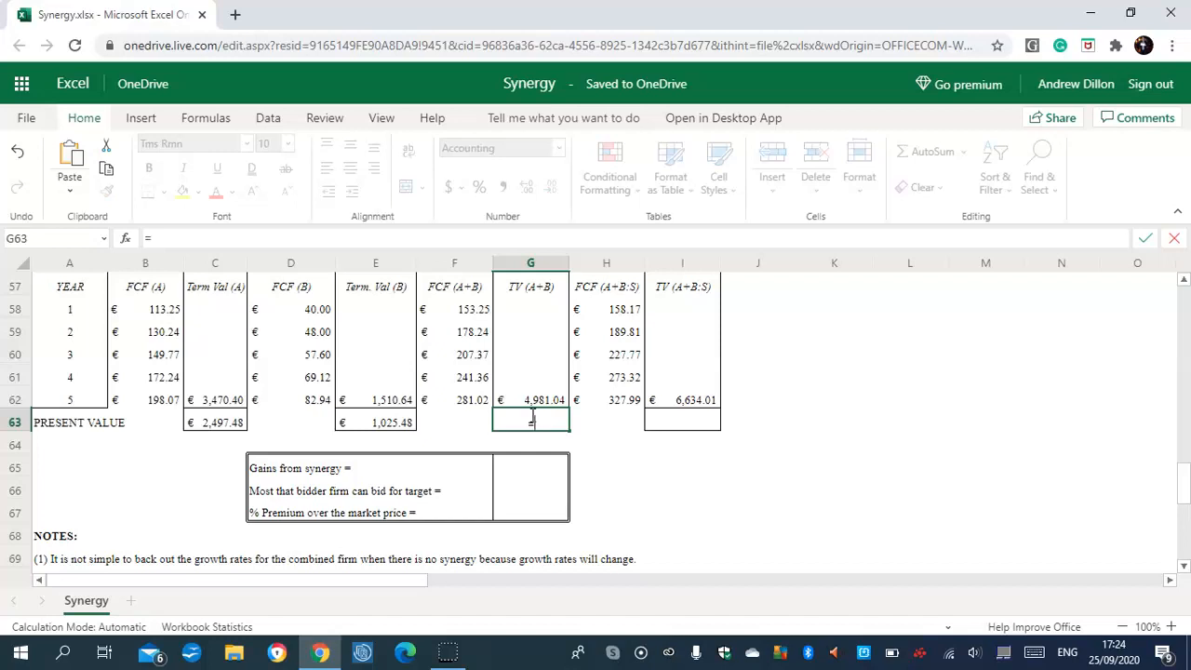
{"action": "type", "text": "F58"}
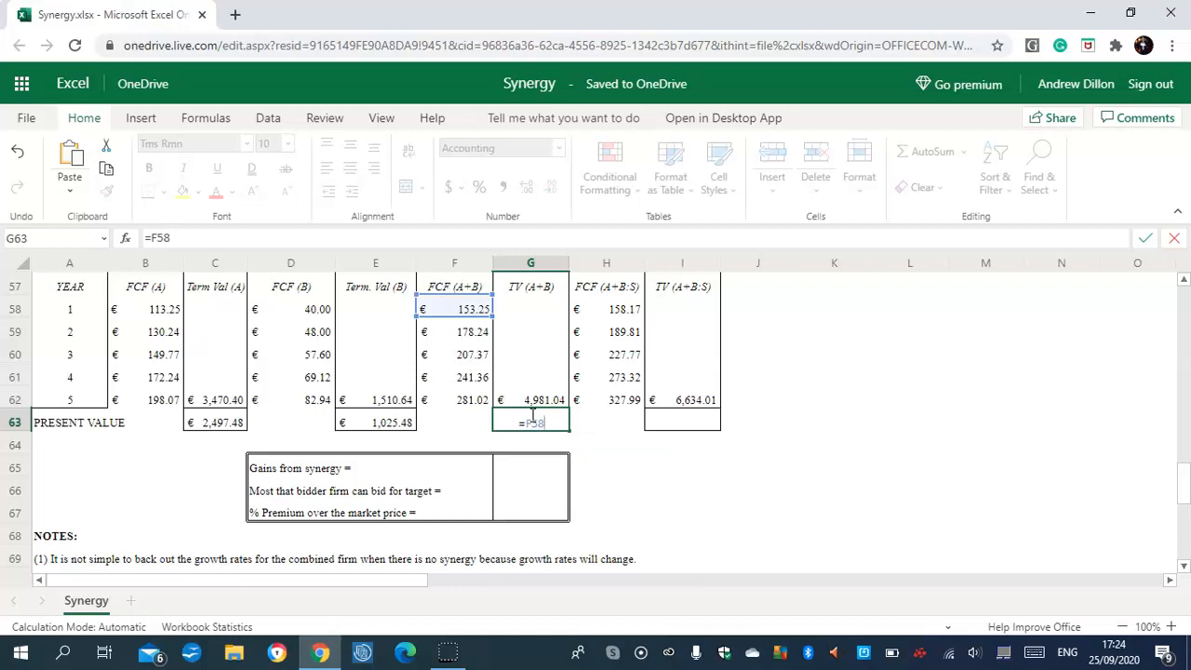
{"action": "type", "text": "/(1+E53)"}
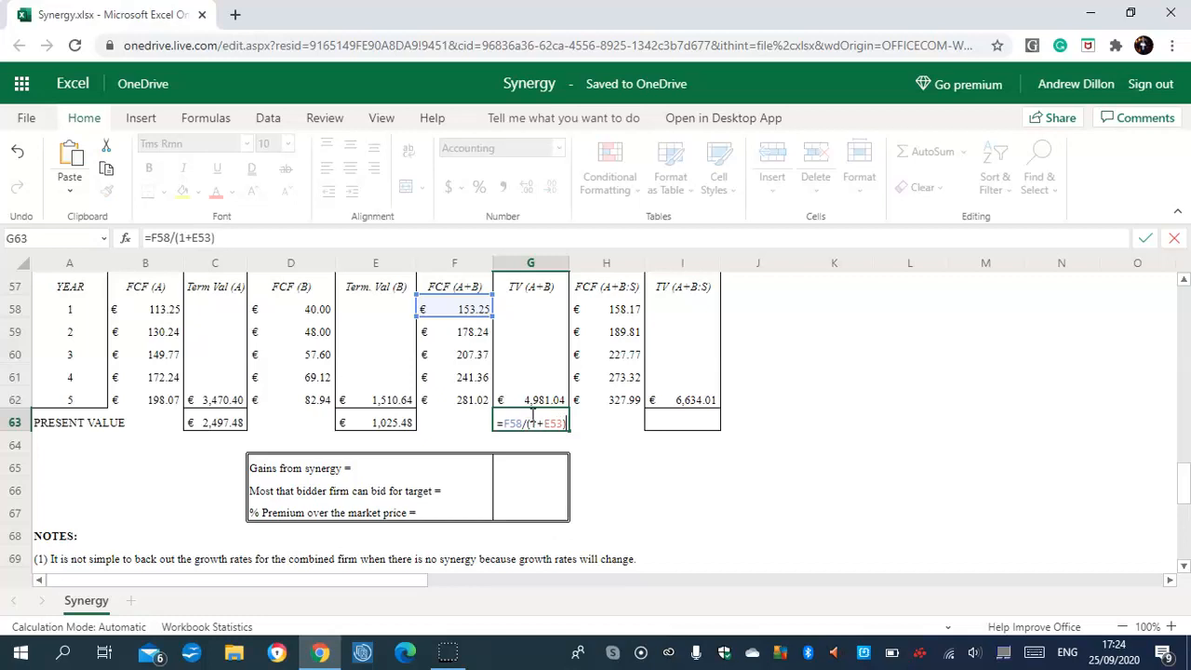
{"action": "type", "text": "+"}
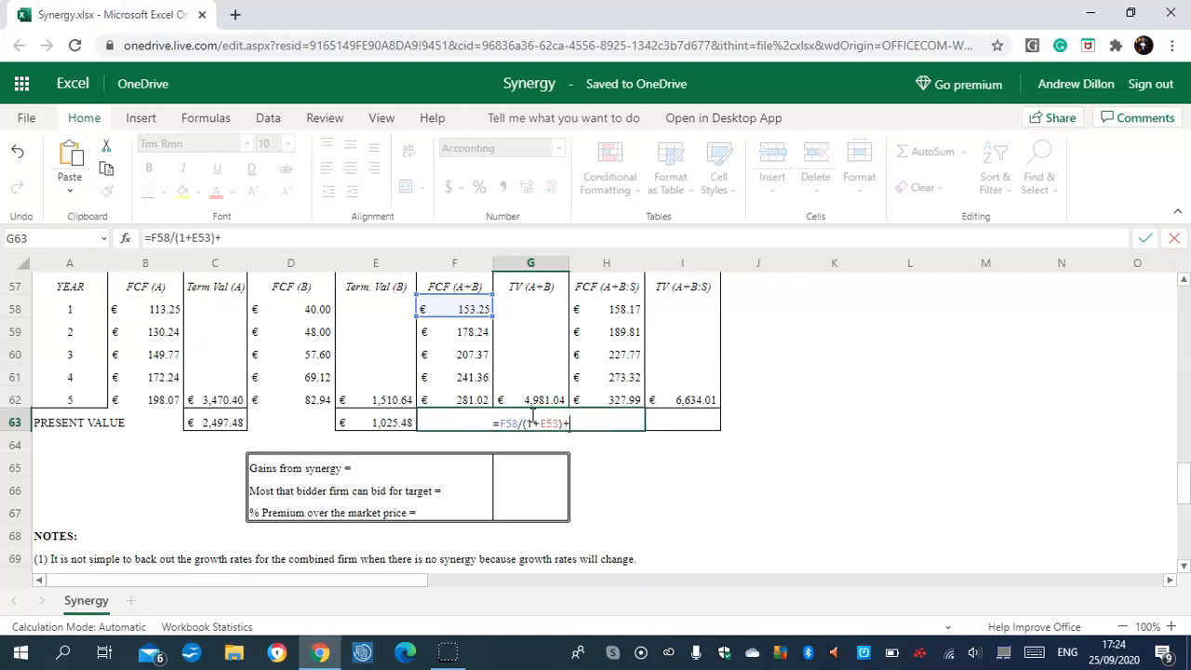
{"action": "type", "text": "F59"}
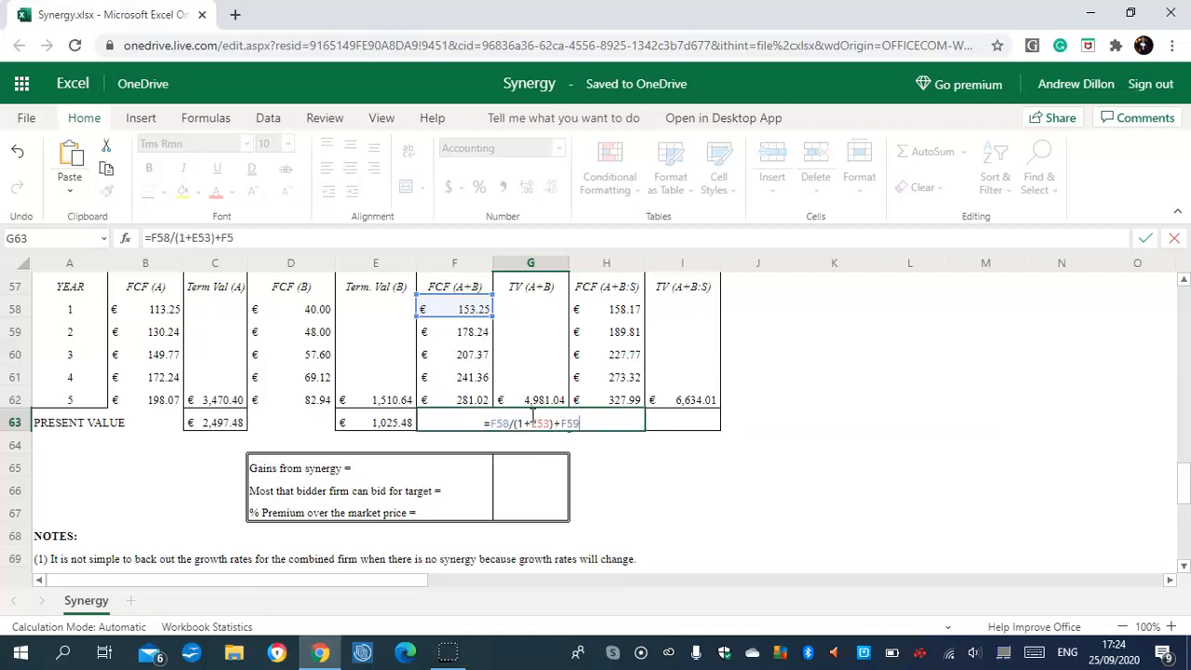
{"action": "type", "text": "/(1+E5"}
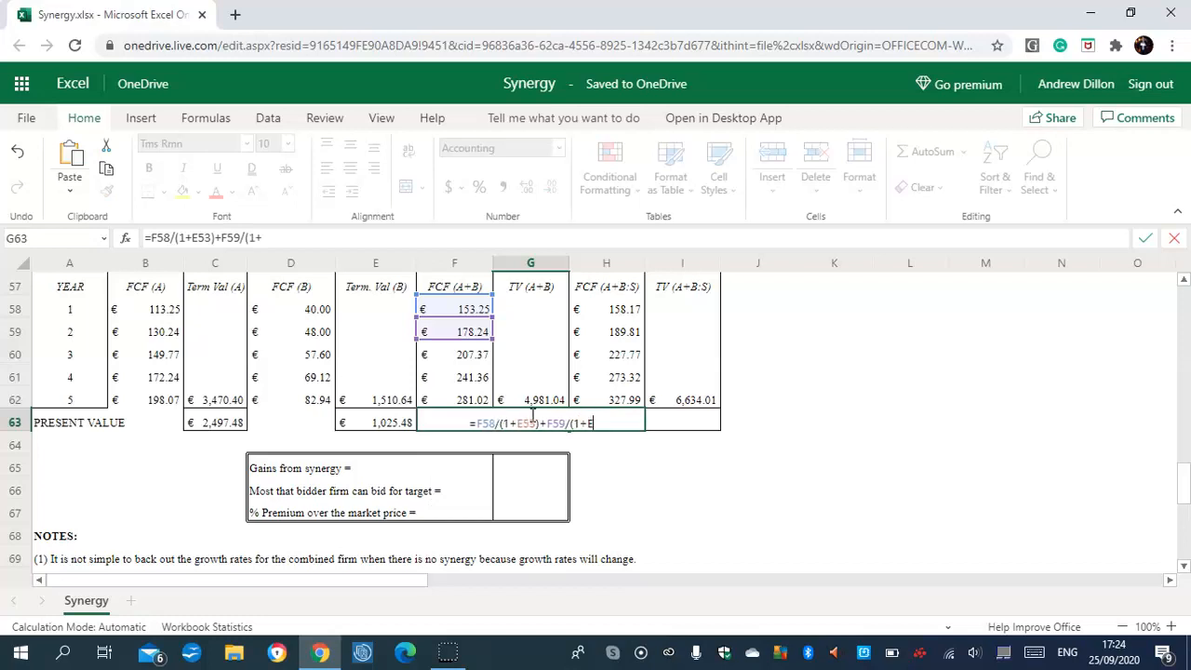
{"action": "type", "text": "3)^2"}
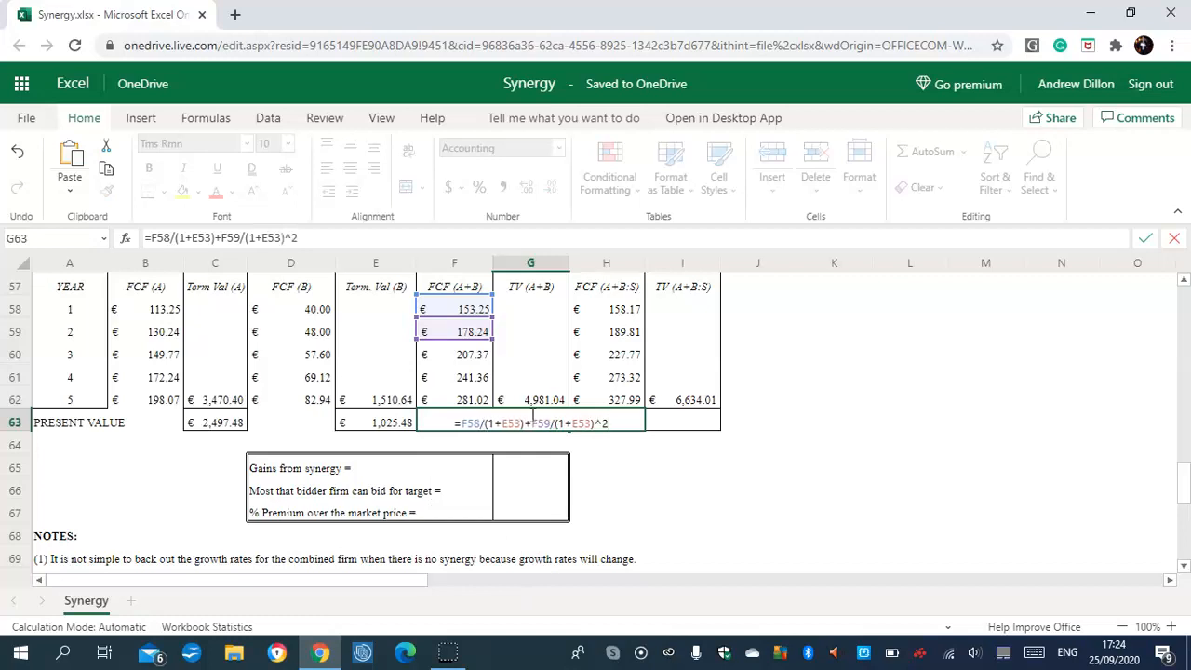
{"action": "type", "text": "+F6"}
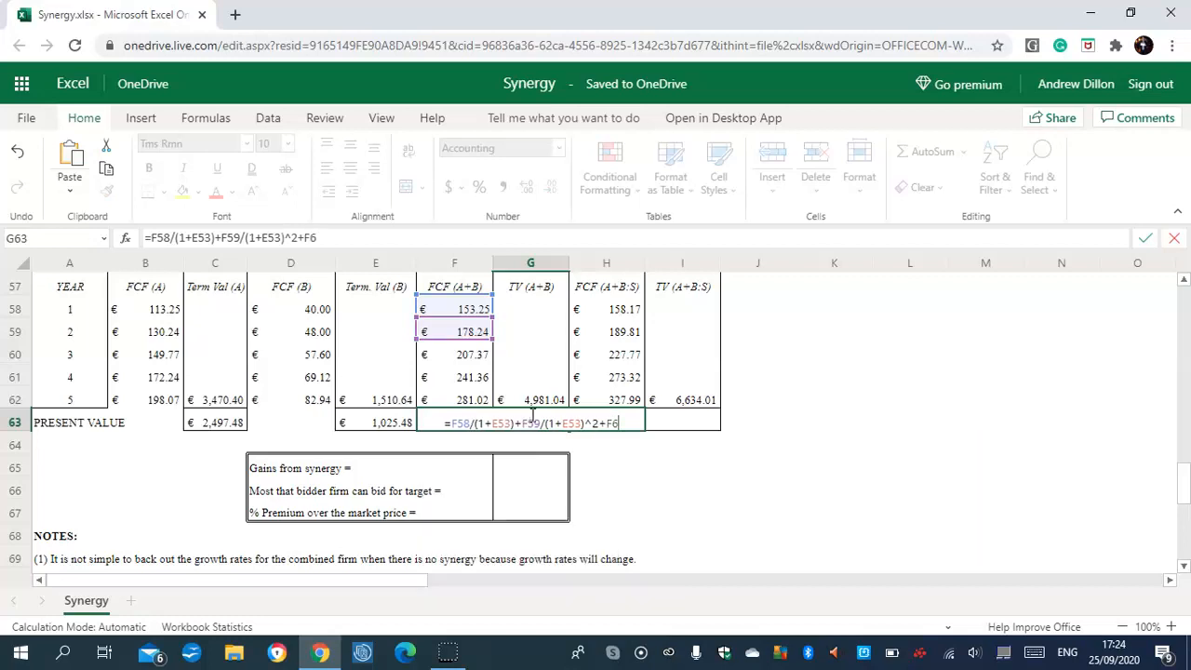
{"action": "type", "text": "0/"}
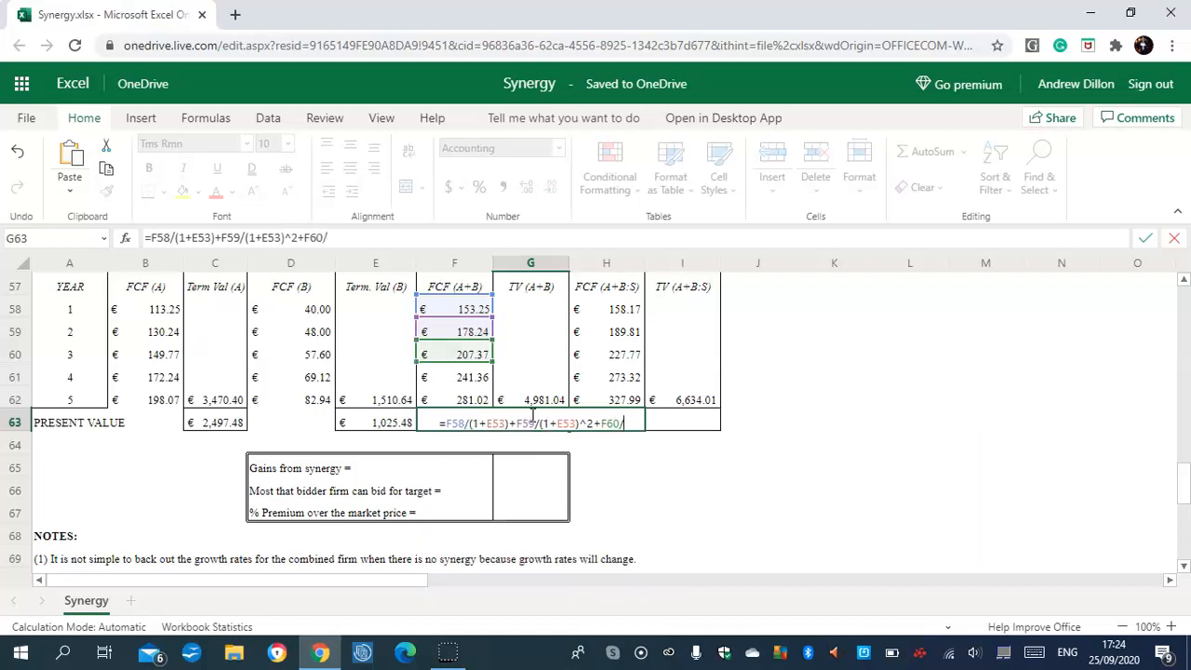
{"action": "type", "text": "(1+E53"}
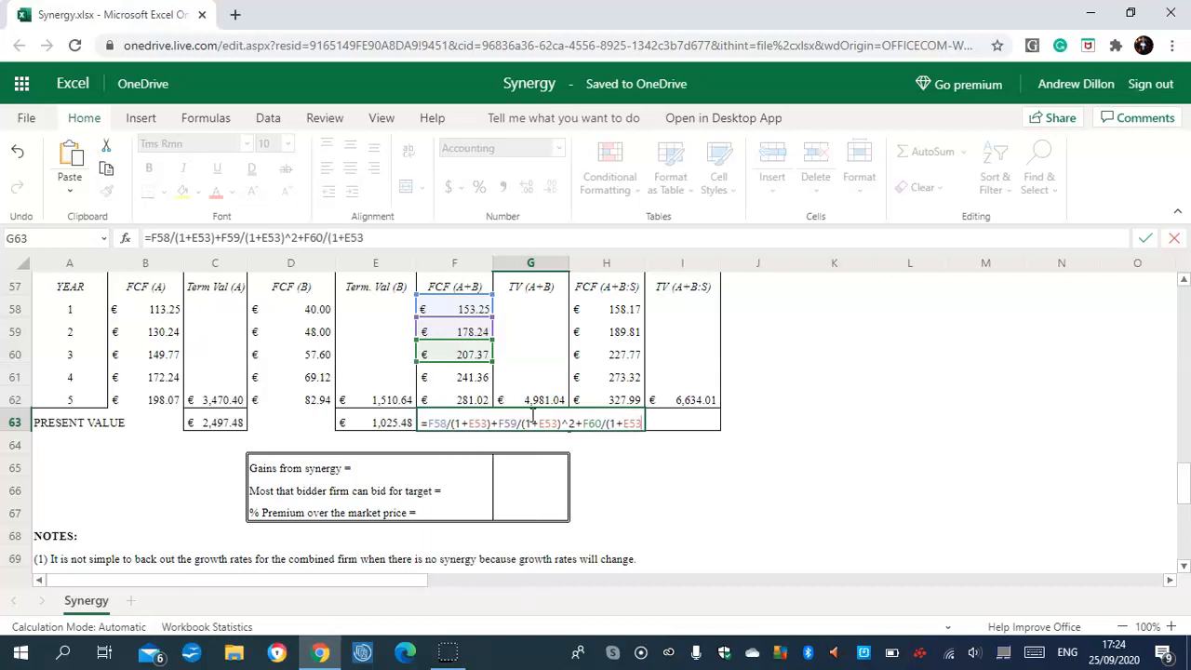
{"action": "type", "text": ")^3"}
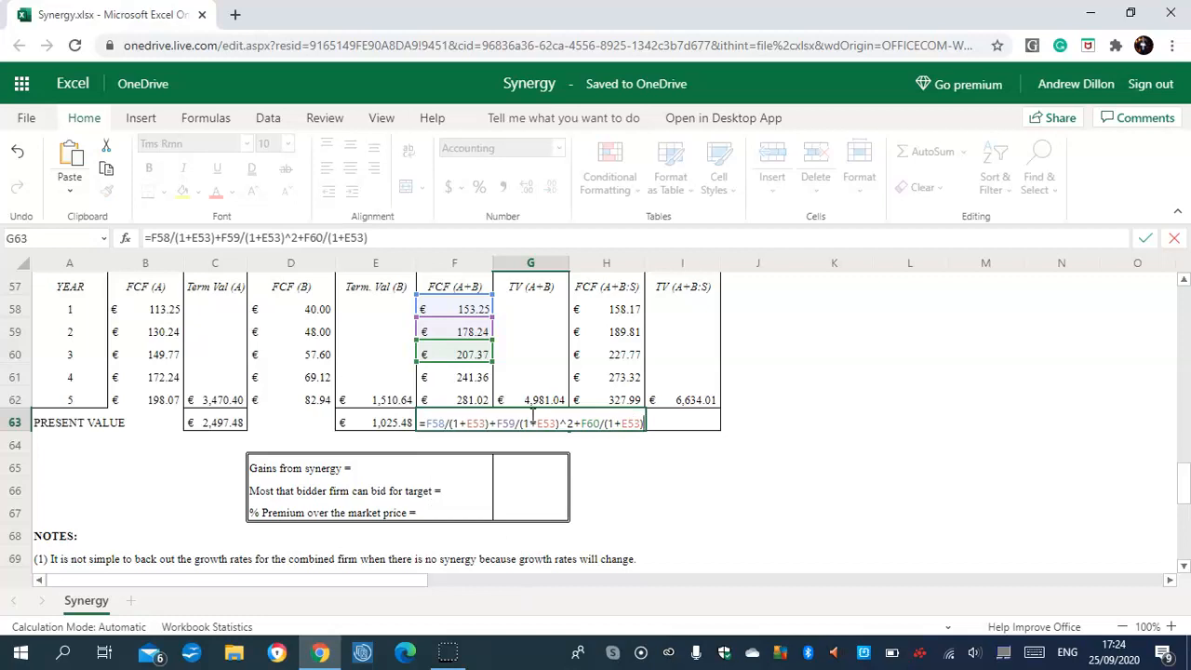
{"action": "type", "text": "+F61"}
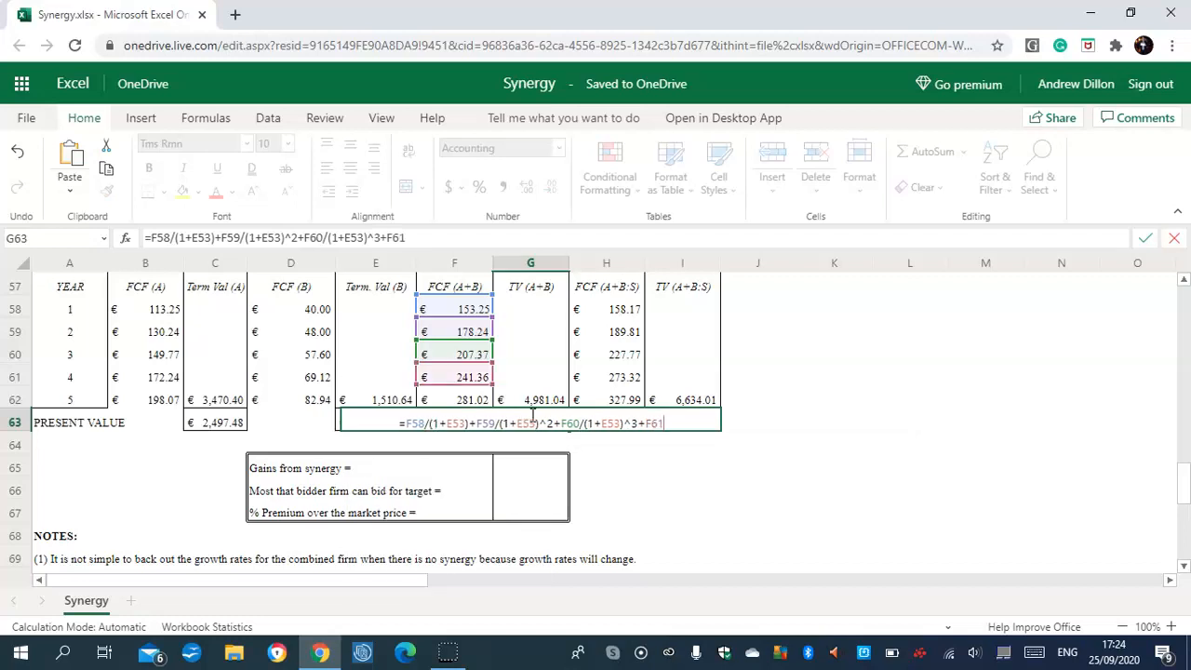
{"action": "type", "text": "/("}
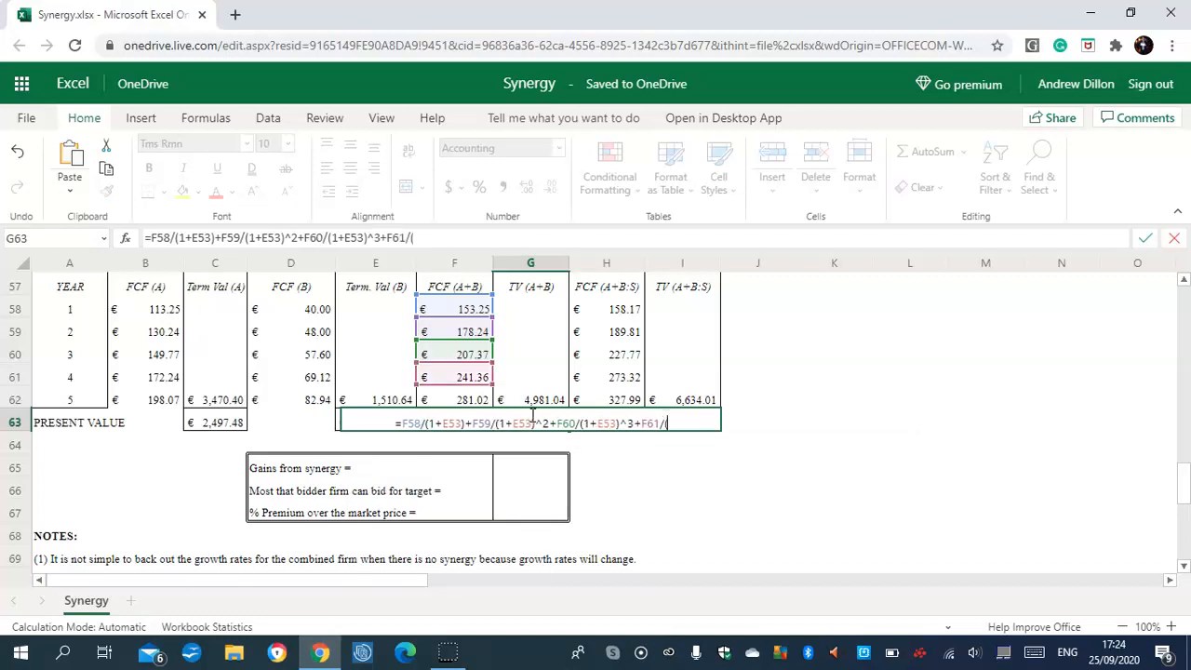
{"action": "type", "text": "1+E"}
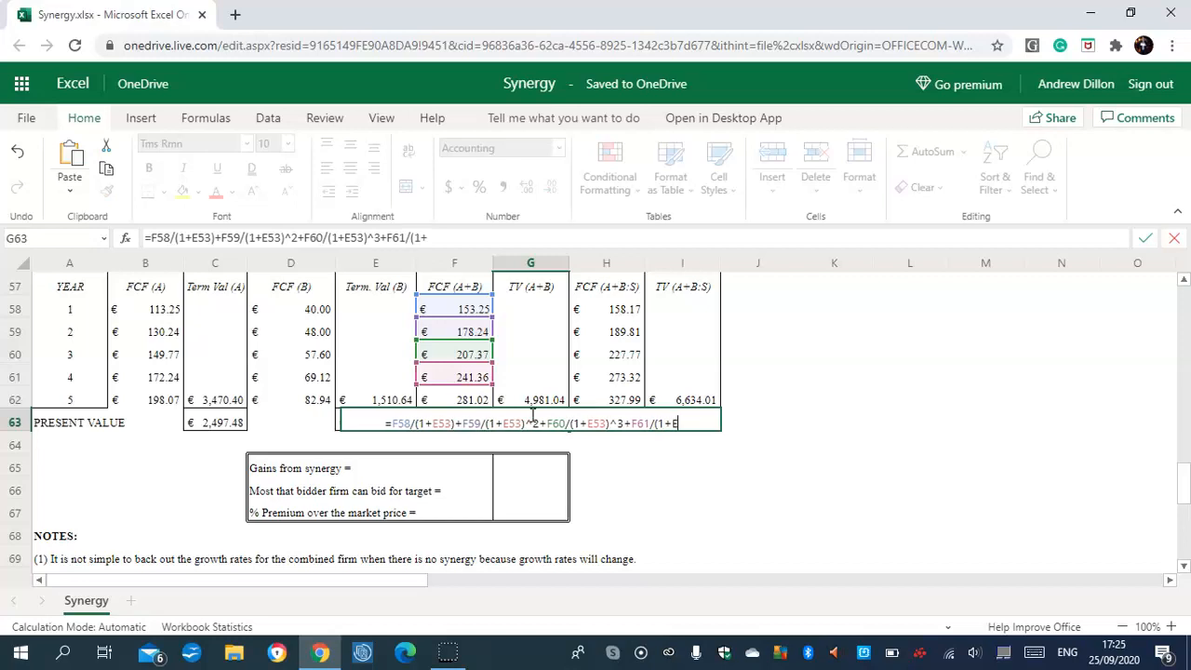
{"action": "type", "text": "53)"}
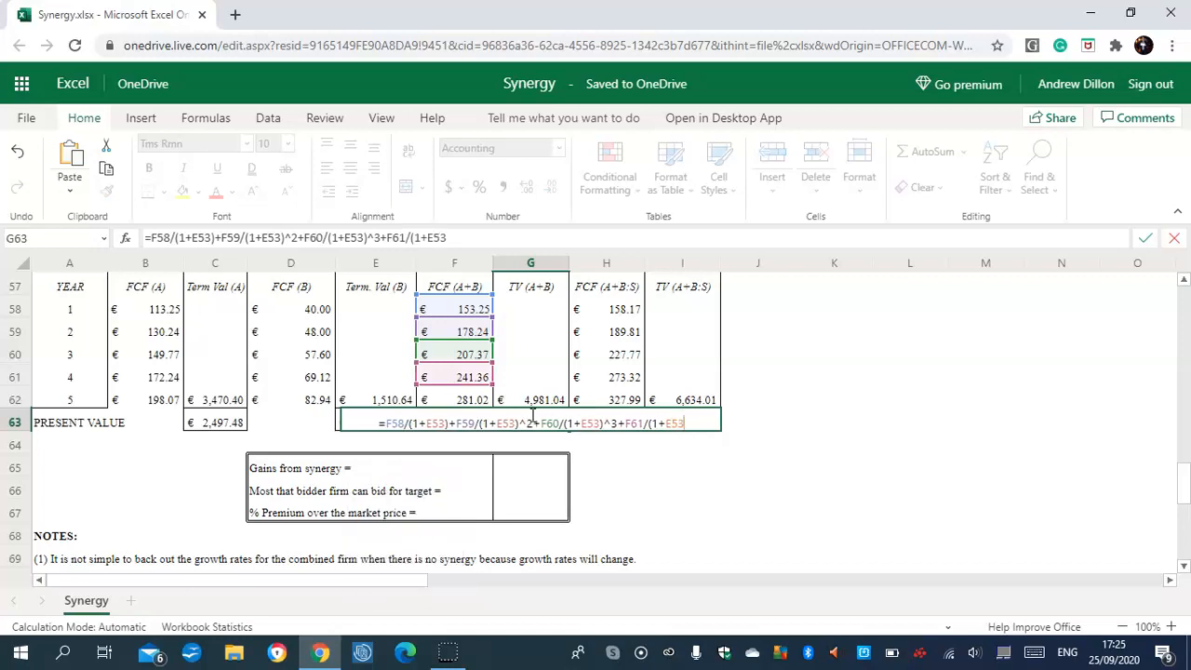
{"action": "type", "text": "^"}
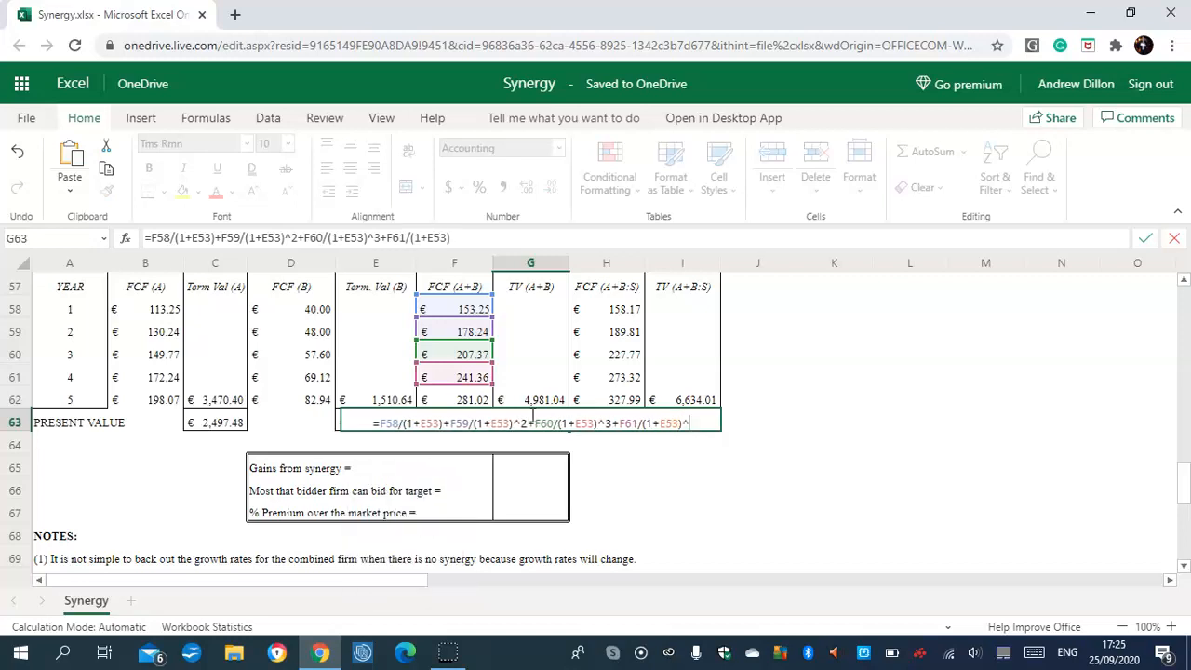
{"action": "type", "text": "4(F6"}
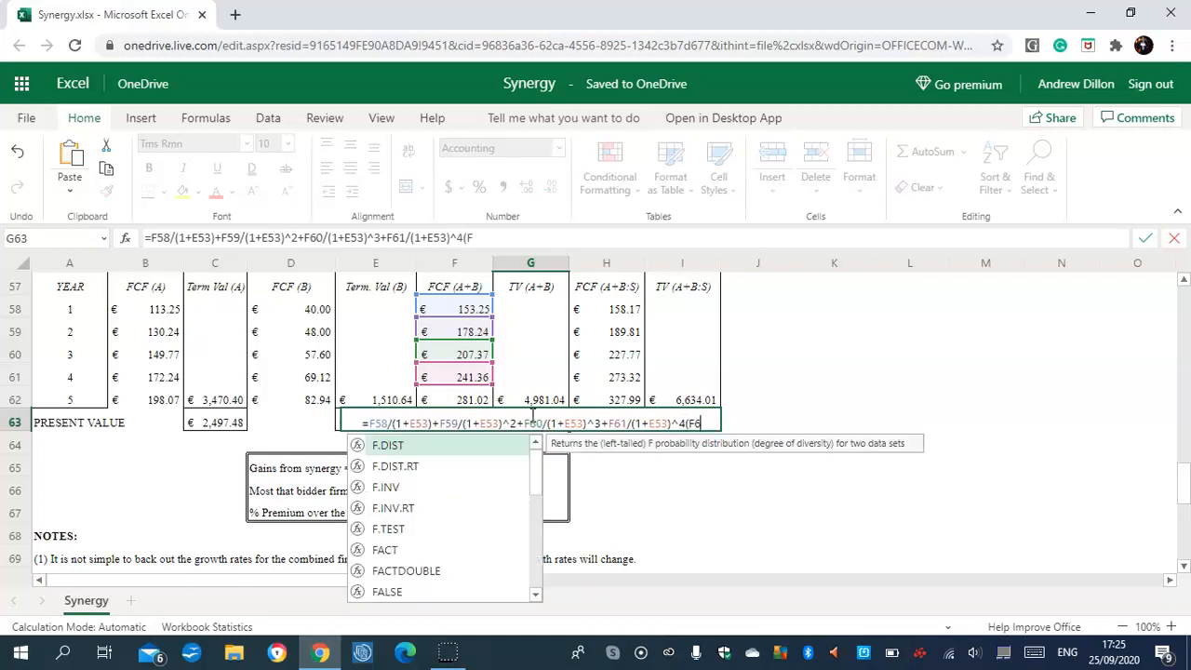
{"action": "type", "text": "2+G"}
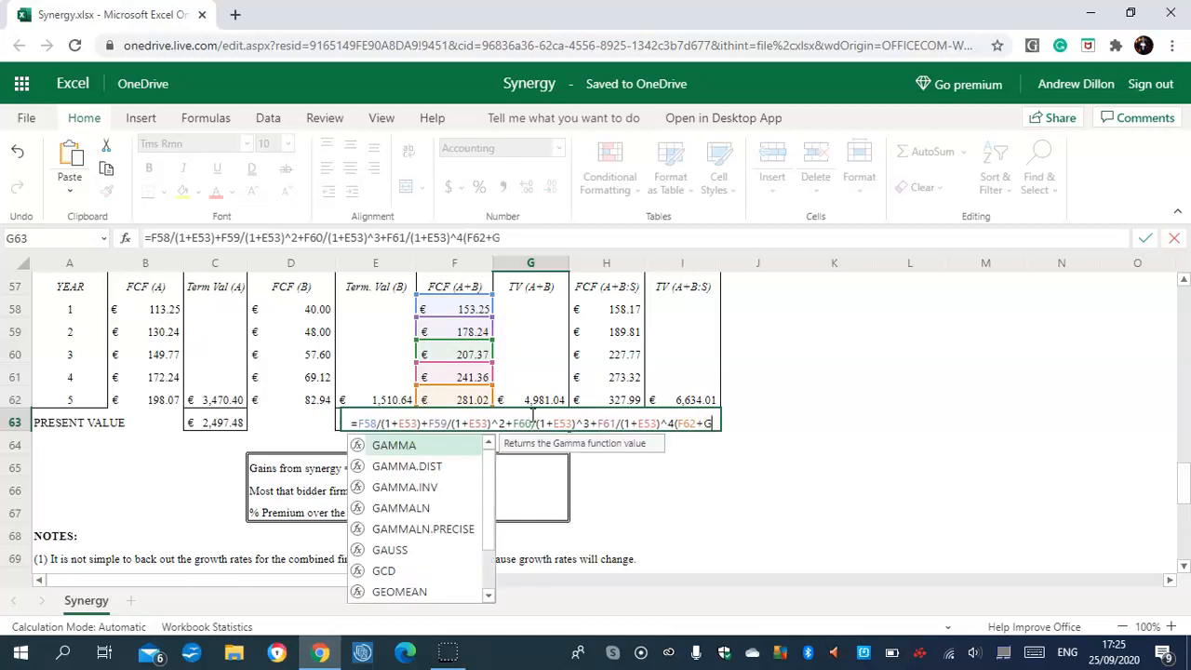
{"action": "type", "text": "62"}
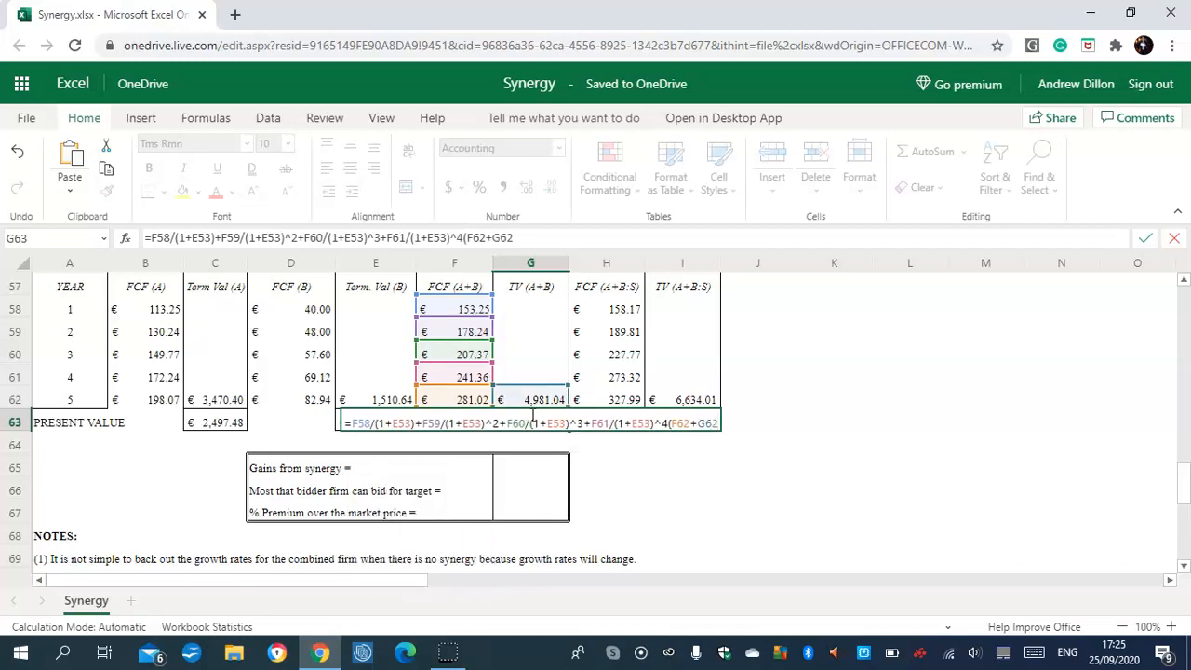
{"action": "type", "text": ")/"}
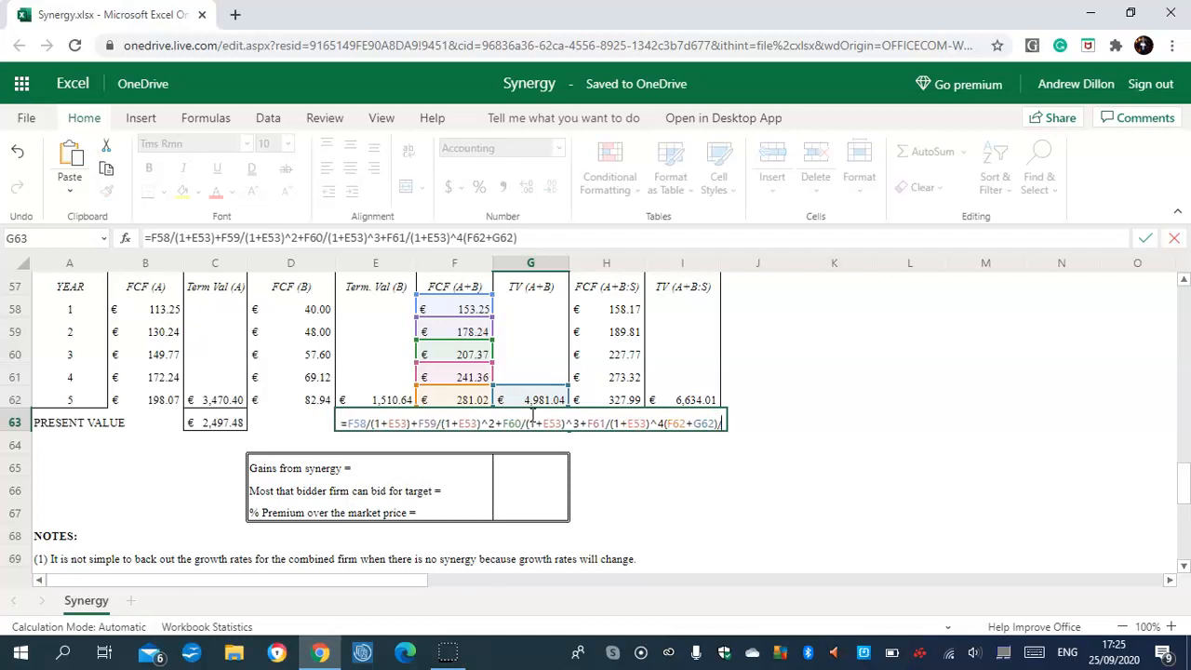
{"action": "type", "text": "(1"}
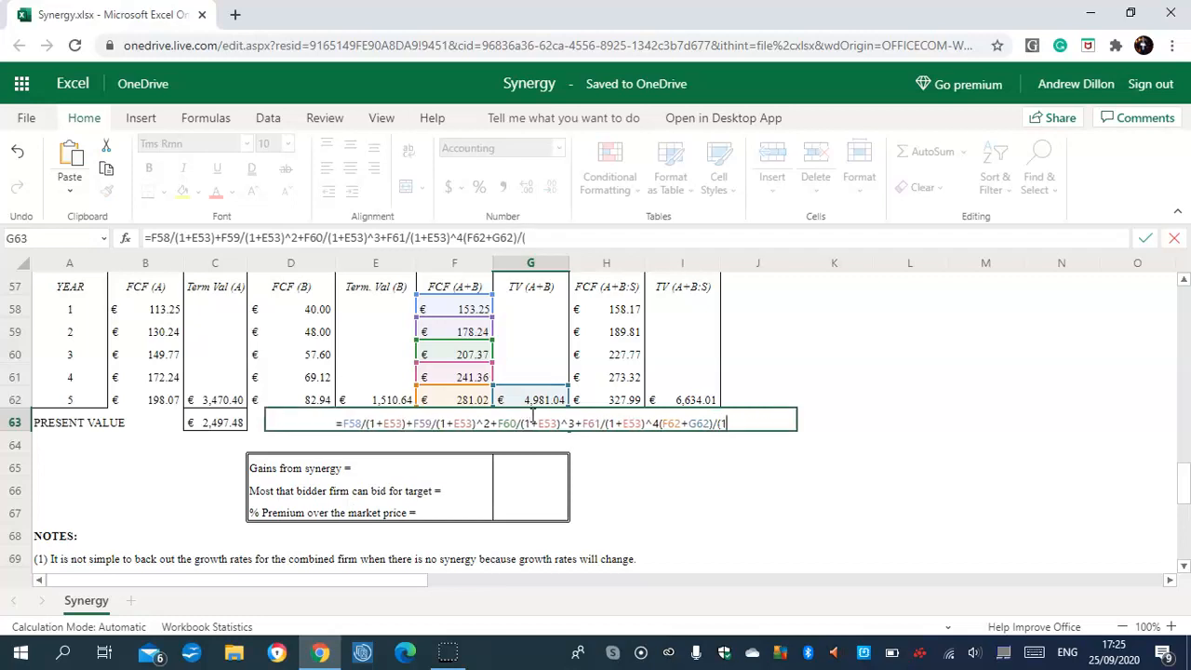
{"action": "type", "text": "+E53"}
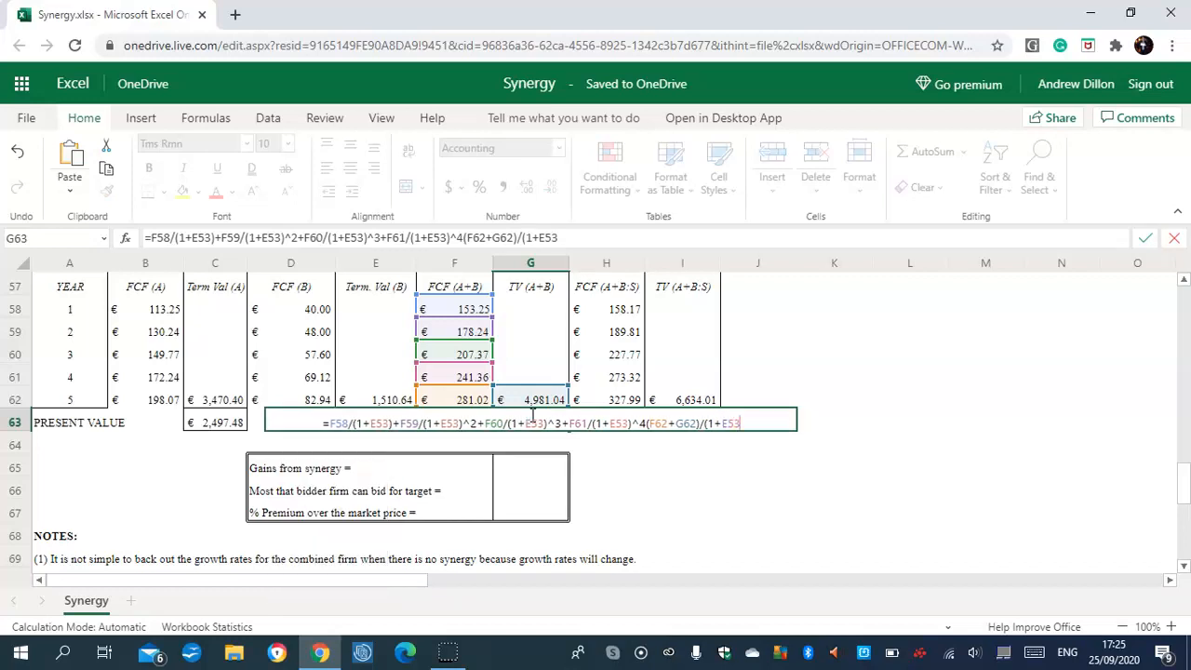
{"action": "type", "text": ")^"}
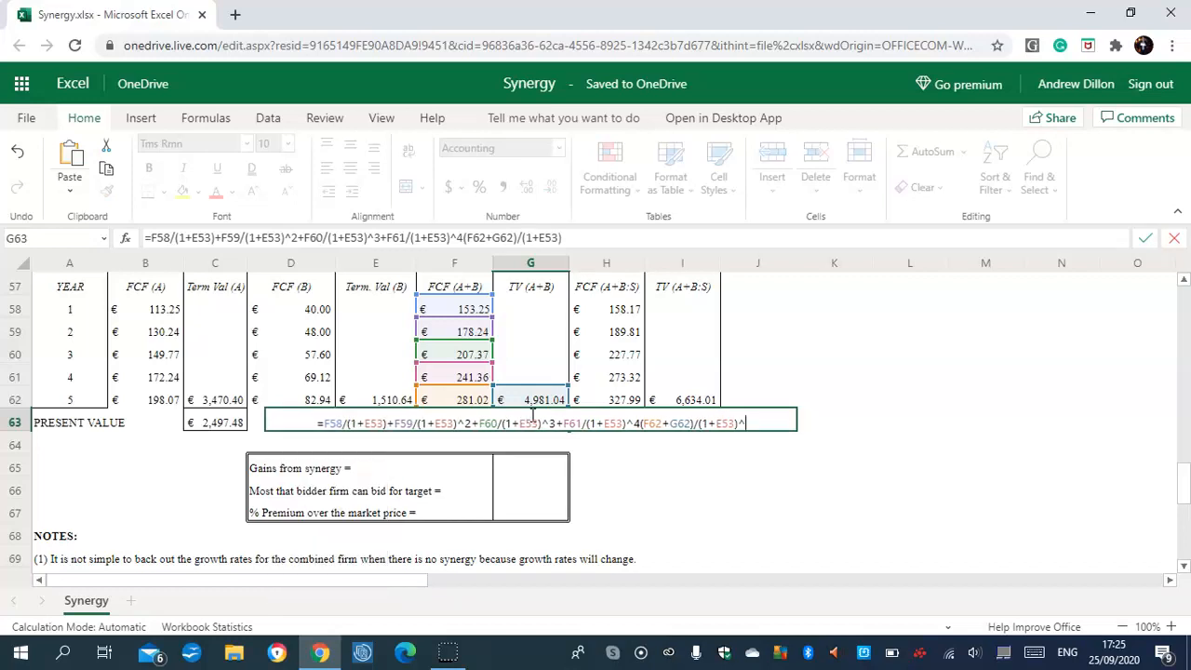
{"action": "type", "text": "5"}
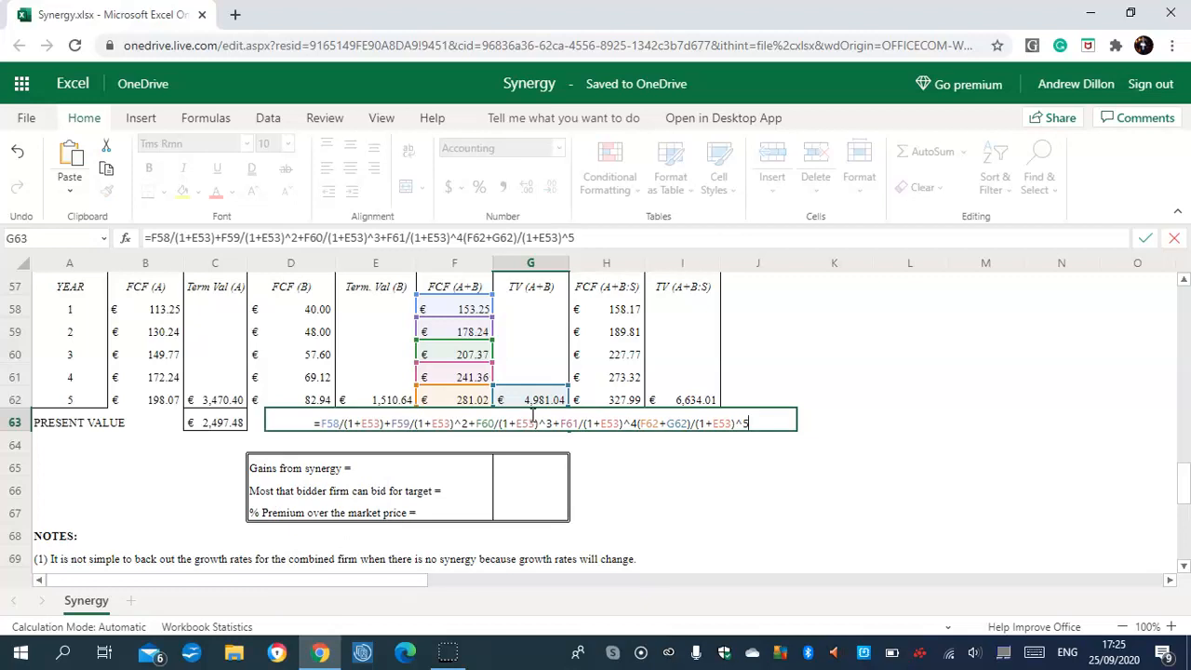
{"action": "key", "text": "Return"}
Step: Correct the present value formula in G63 by inserting the missing + between ^4 and (F62+G62), and review the corrected formula
{"action": "left_click", "coordinate": [545, 426]}
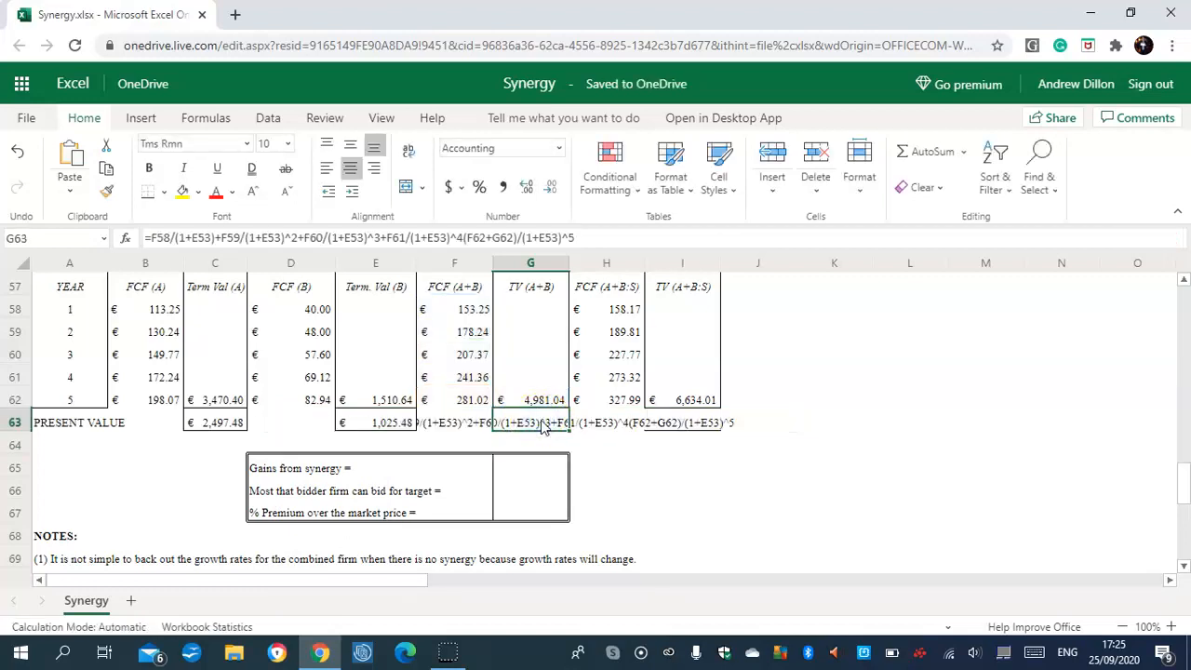
{"action": "left_click", "coordinate": [401, 421]}
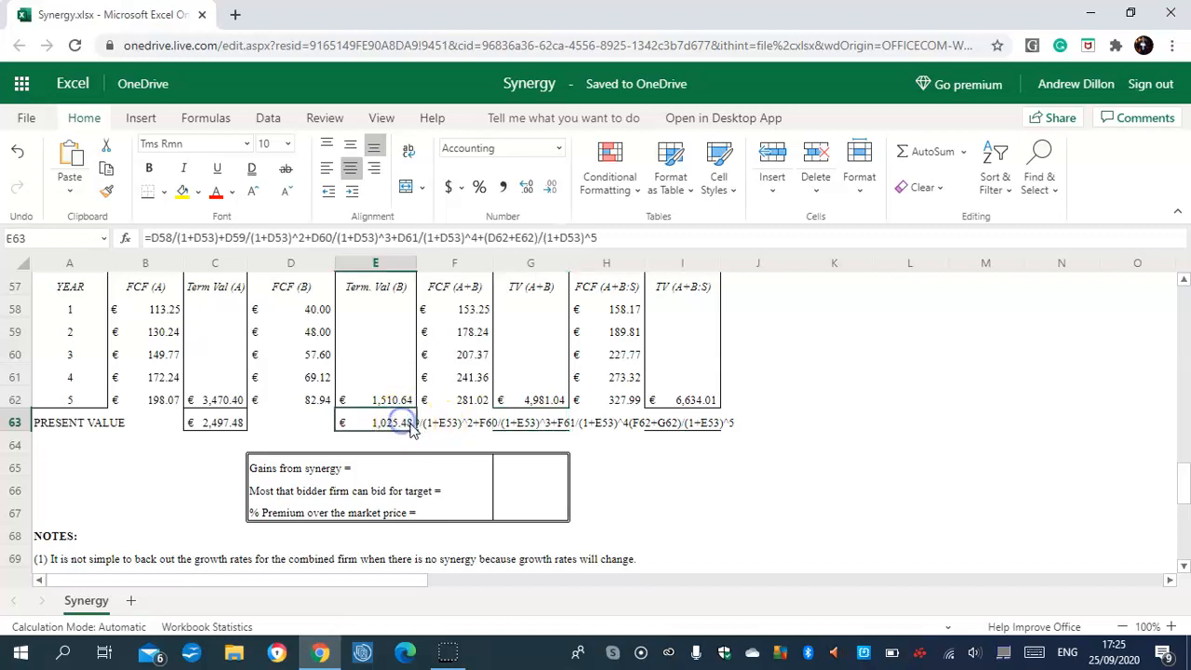
{"action": "left_click", "coordinate": [527, 423]}
{"action": "left_click", "coordinate": [380, 436]}
{"action": "key", "text": "Return"}
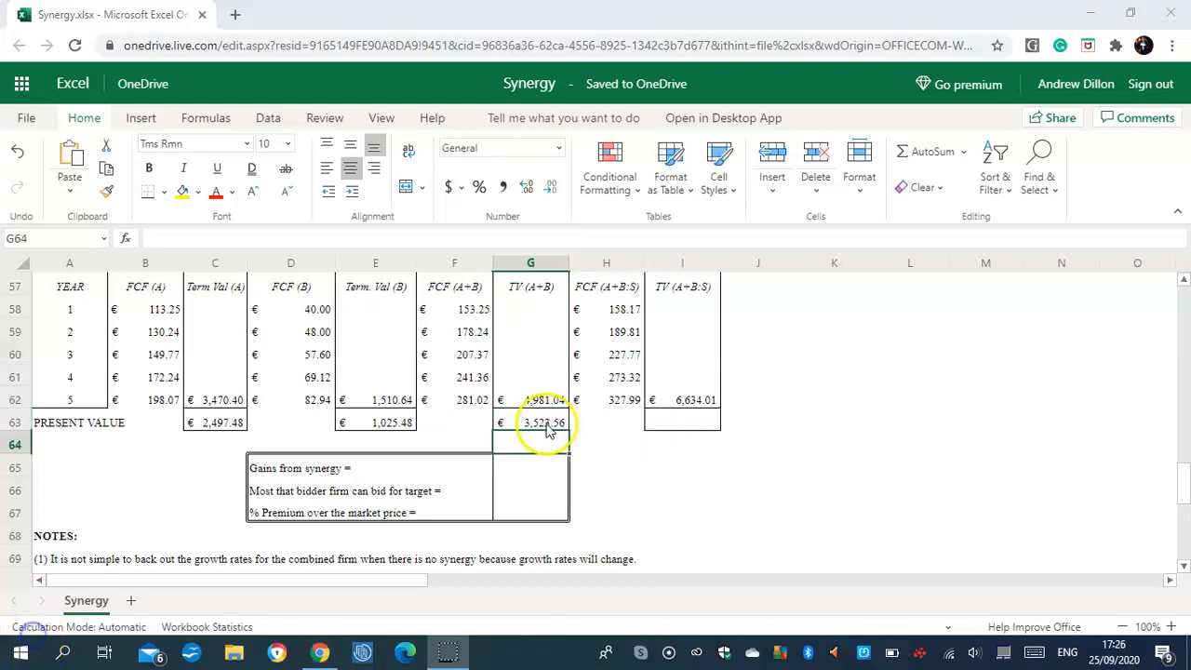
{"action": "left_click", "coordinate": [546, 423]}
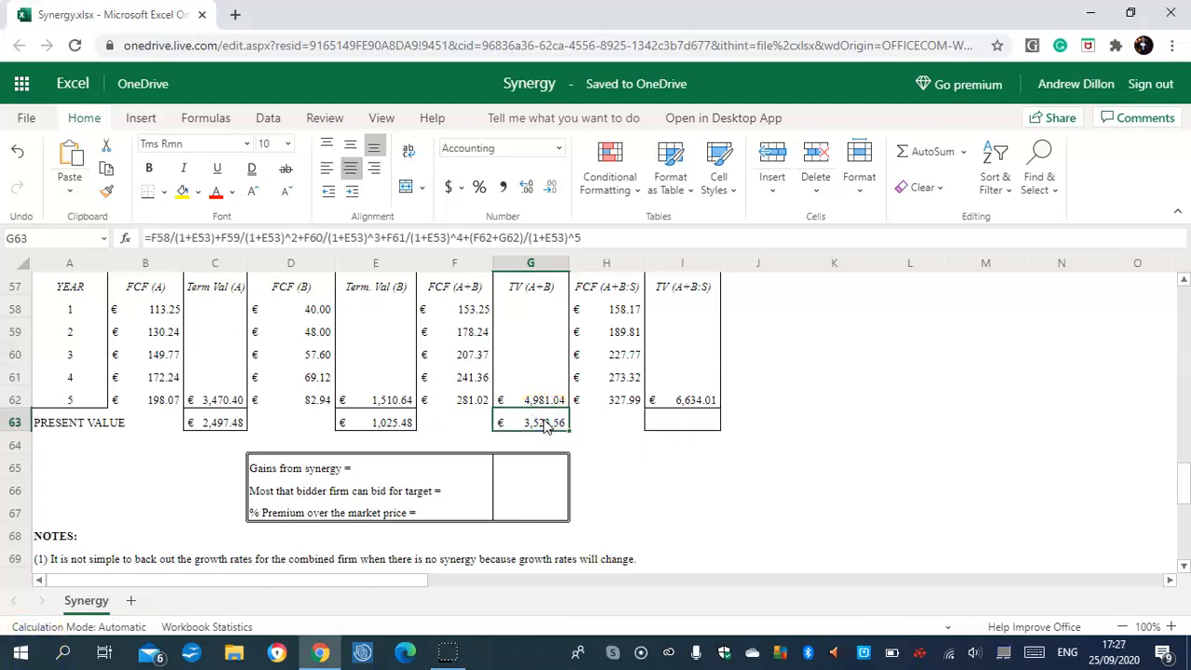
{"action": "left_click", "coordinate": [605, 240]}
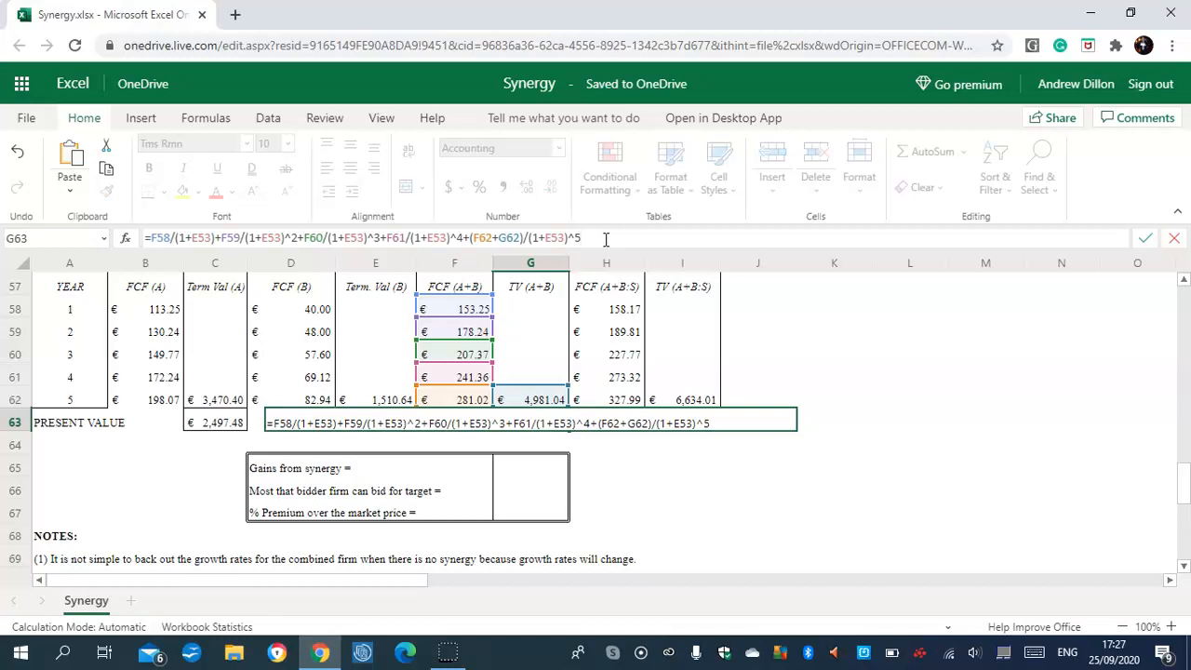
{"action": "key", "text": "Return"}
Step: Calculate the combined firm's present value with synergy in I63 with =H58/(1+F53)+H59/(1+F53)^2+H60/(1+F53)^3+H61/(1+F53)^4+(H62+I62)/(1+F53)^5
{"action": "left_click", "coordinate": [686, 424]}
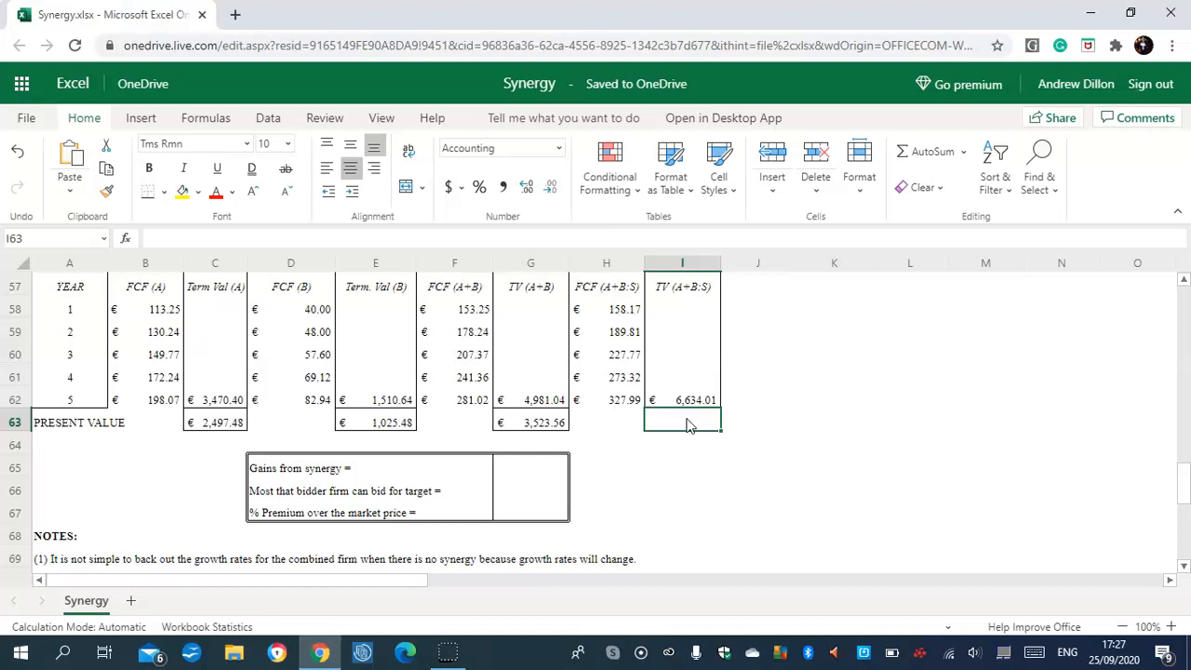
{"action": "type", "text": "=H5"}
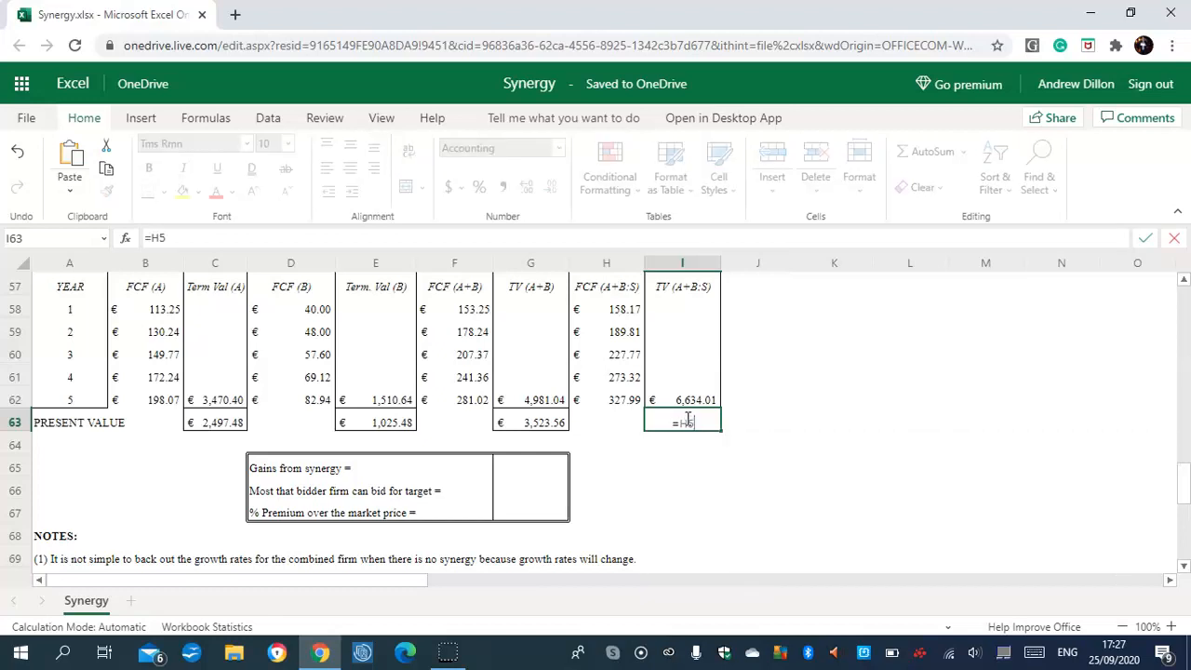
{"action": "type", "text": "8/("}
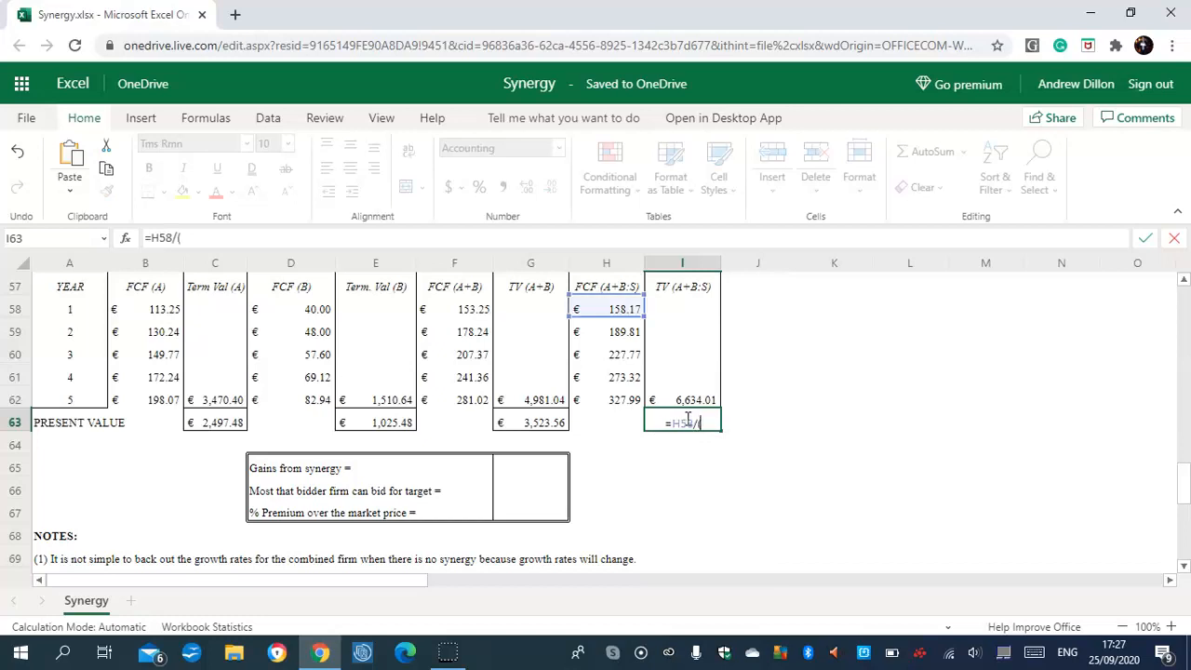
{"action": "type", "text": "1+F53)+H59"}
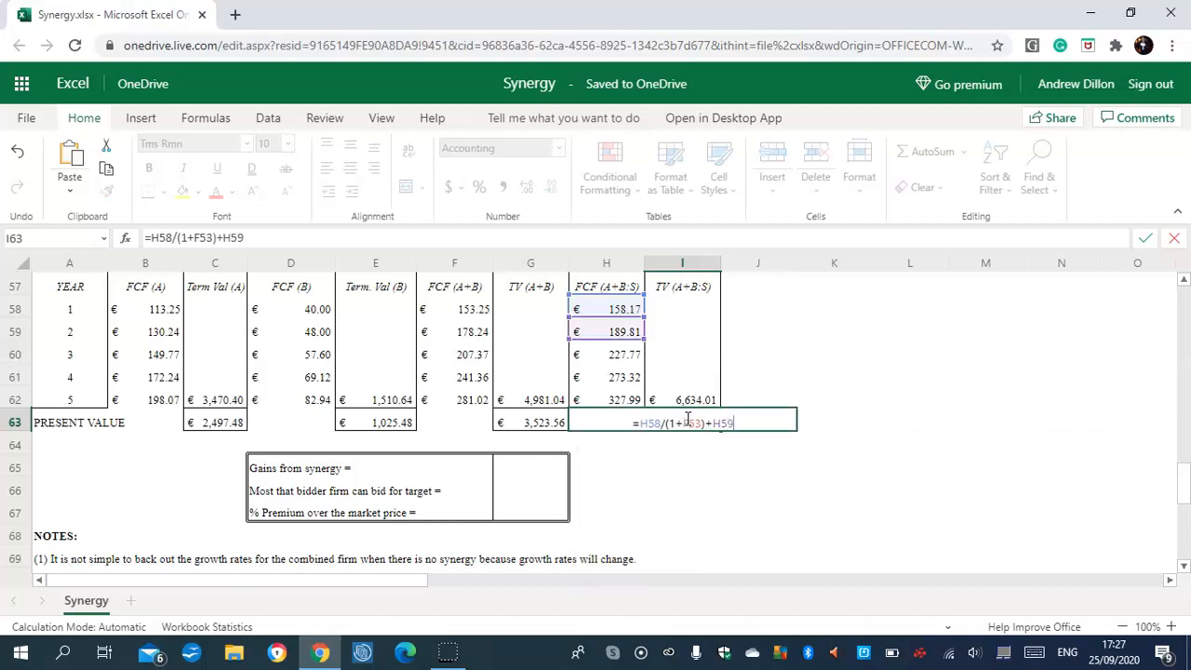
{"action": "type", "text": "/(1+F53"}
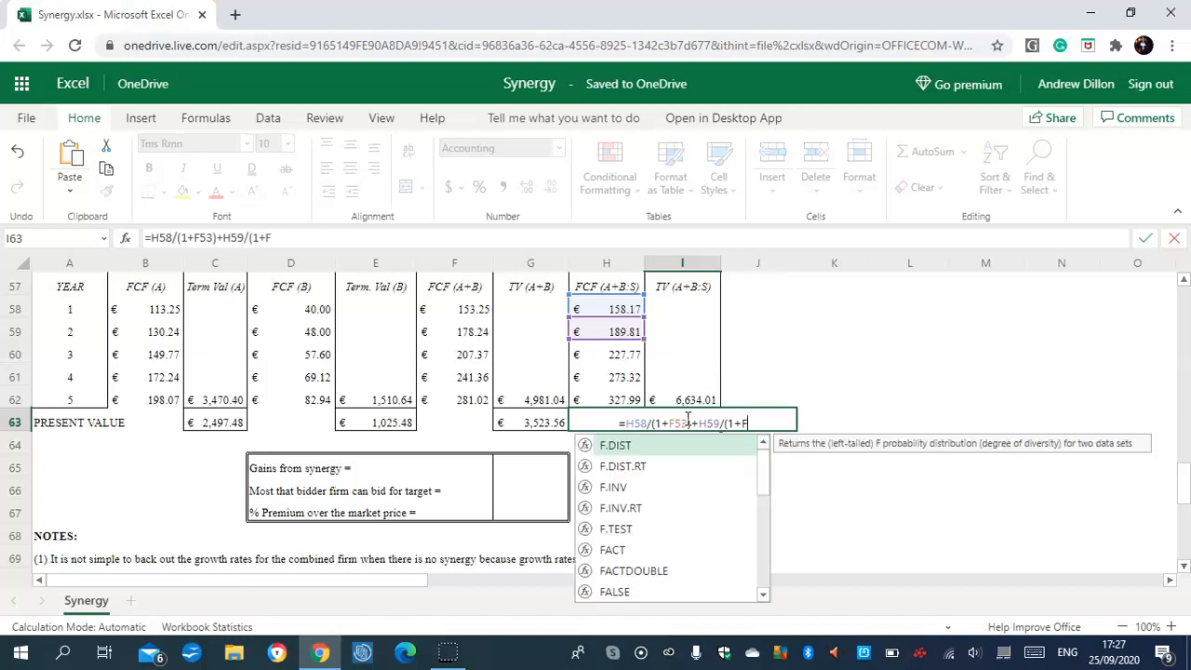
{"action": "type", "text": ")"}
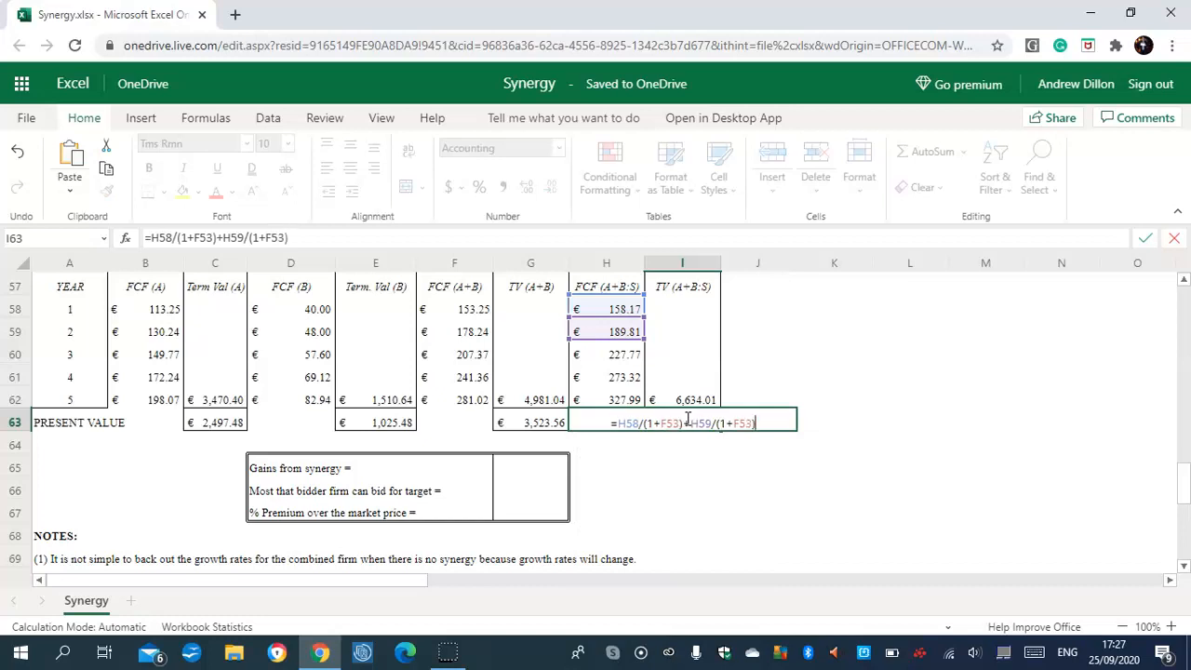
{"action": "type", "text": "^2+H"}
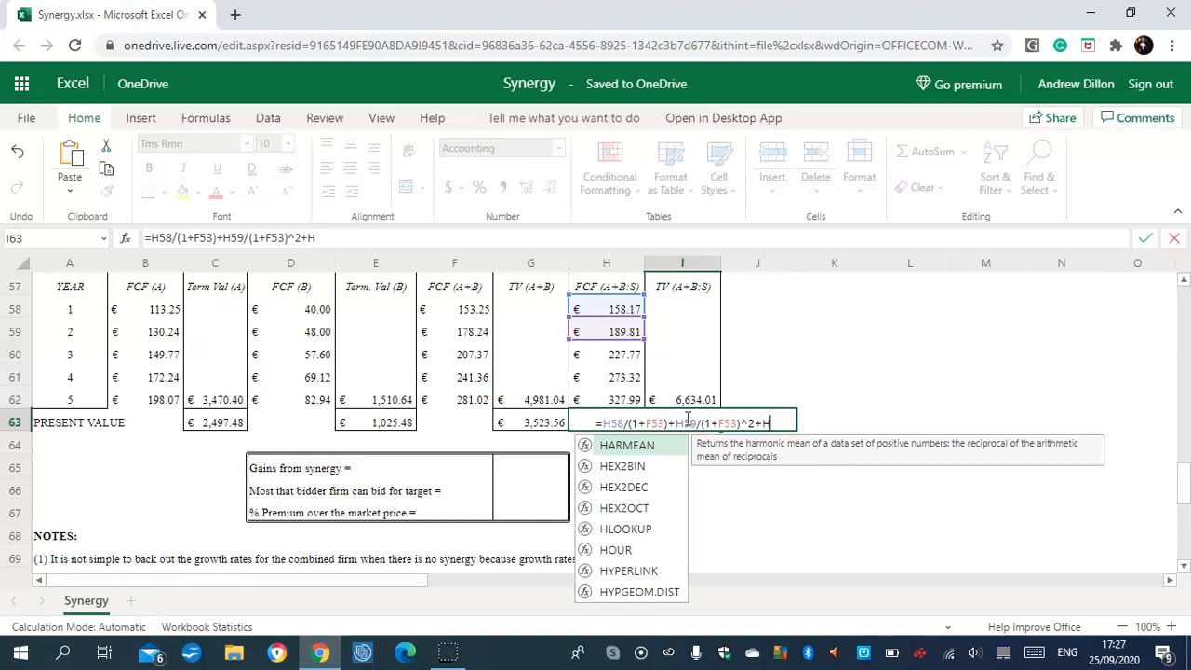
{"action": "type", "text": "60/"}
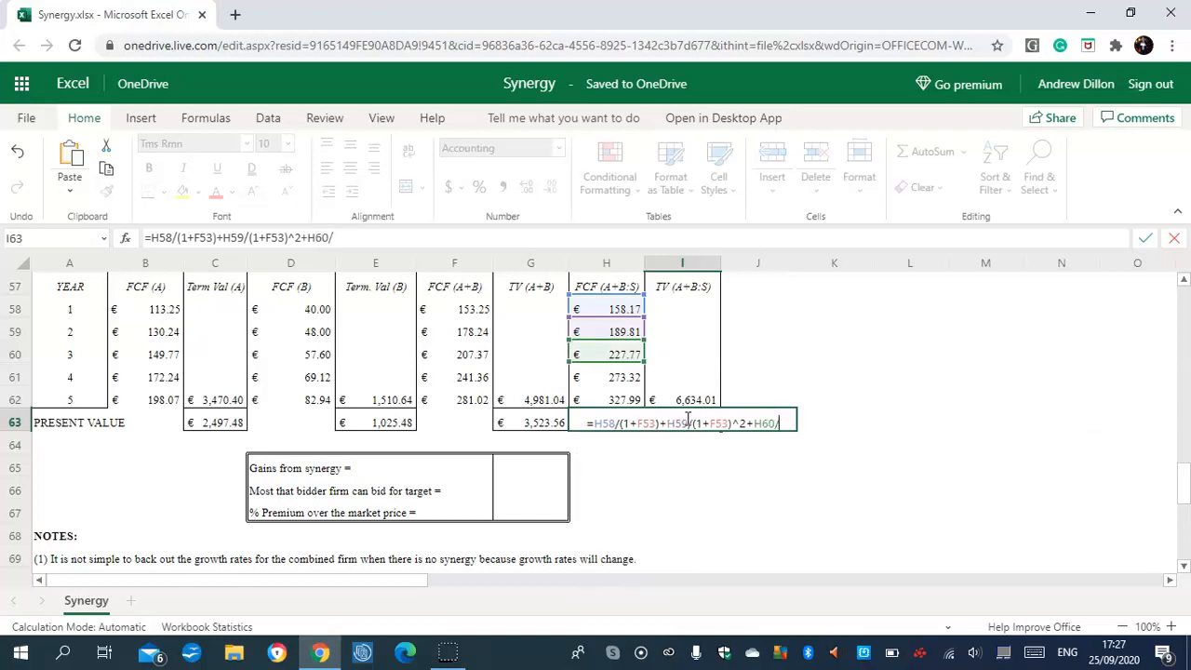
{"action": "type", "text": "(1+F53)"}
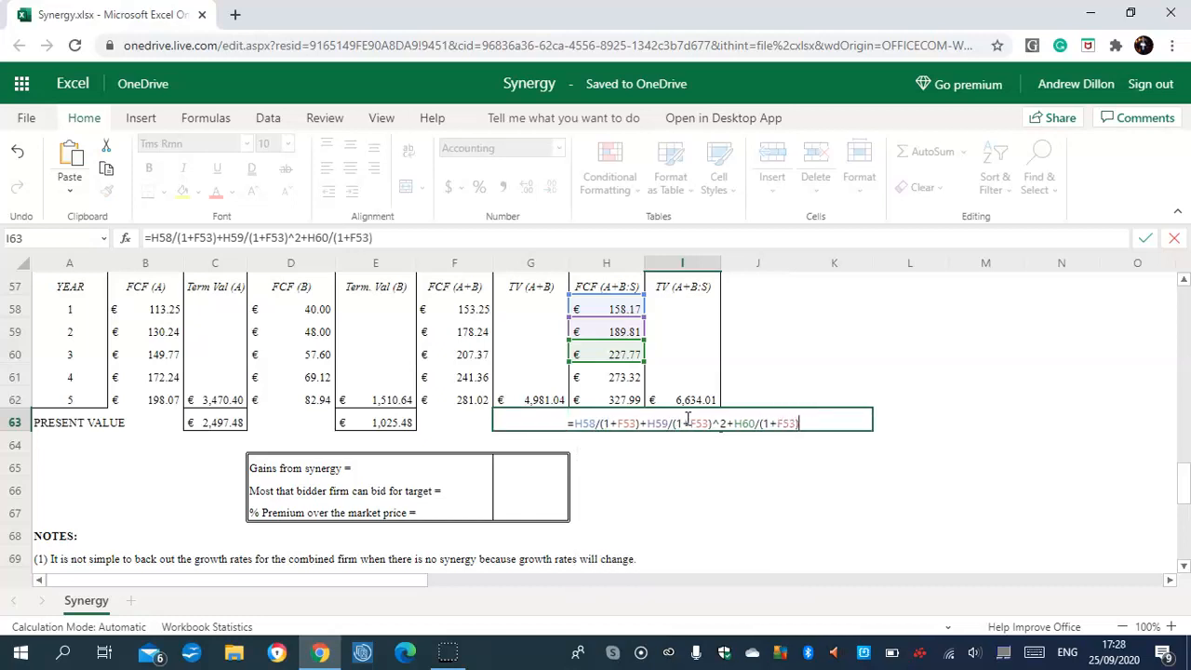
{"action": "type", "text": "^"}
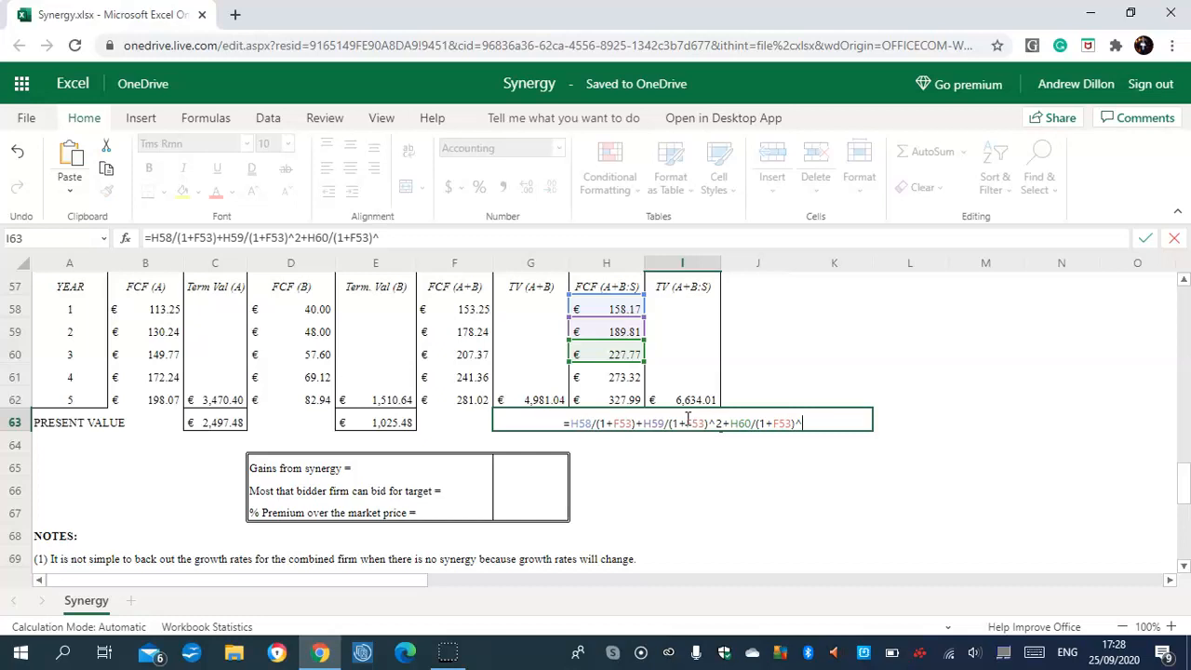
{"action": "type", "text": "3"}
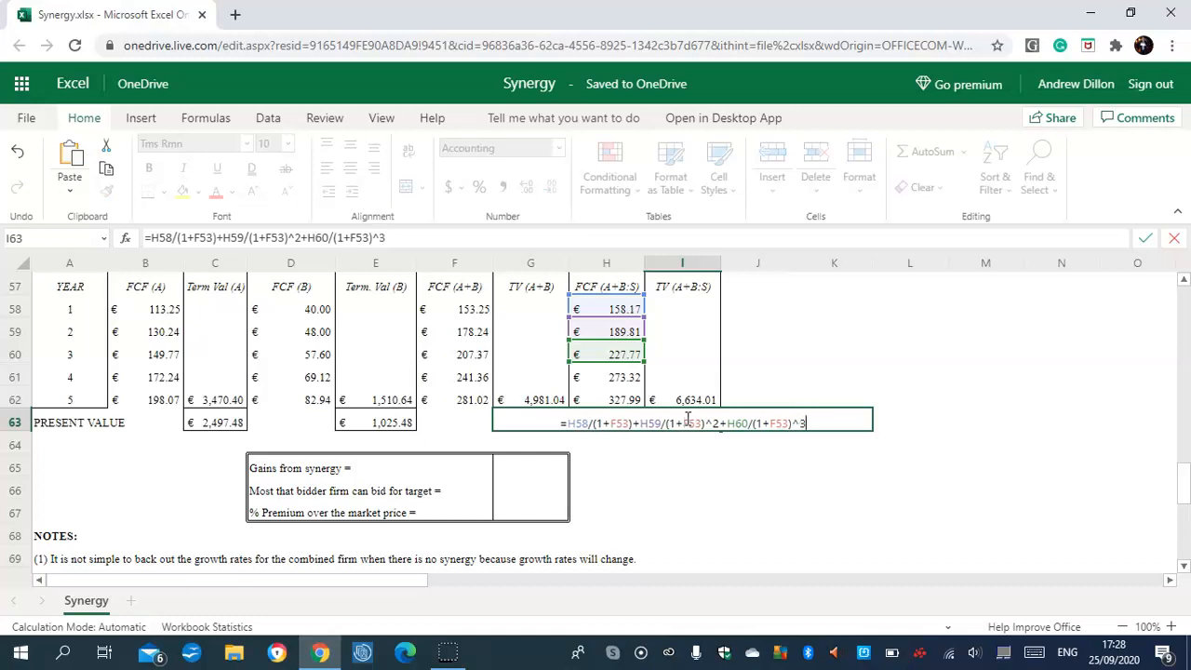
{"action": "type", "text": "+H6"}
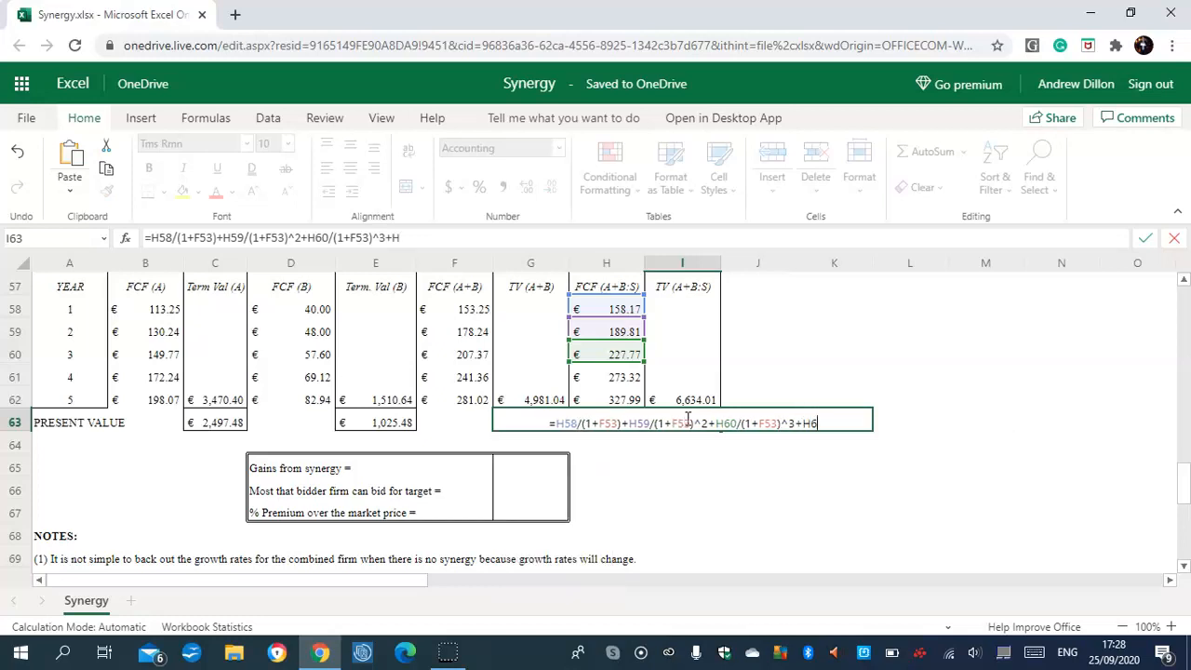
{"action": "type", "text": "1/(1+"}
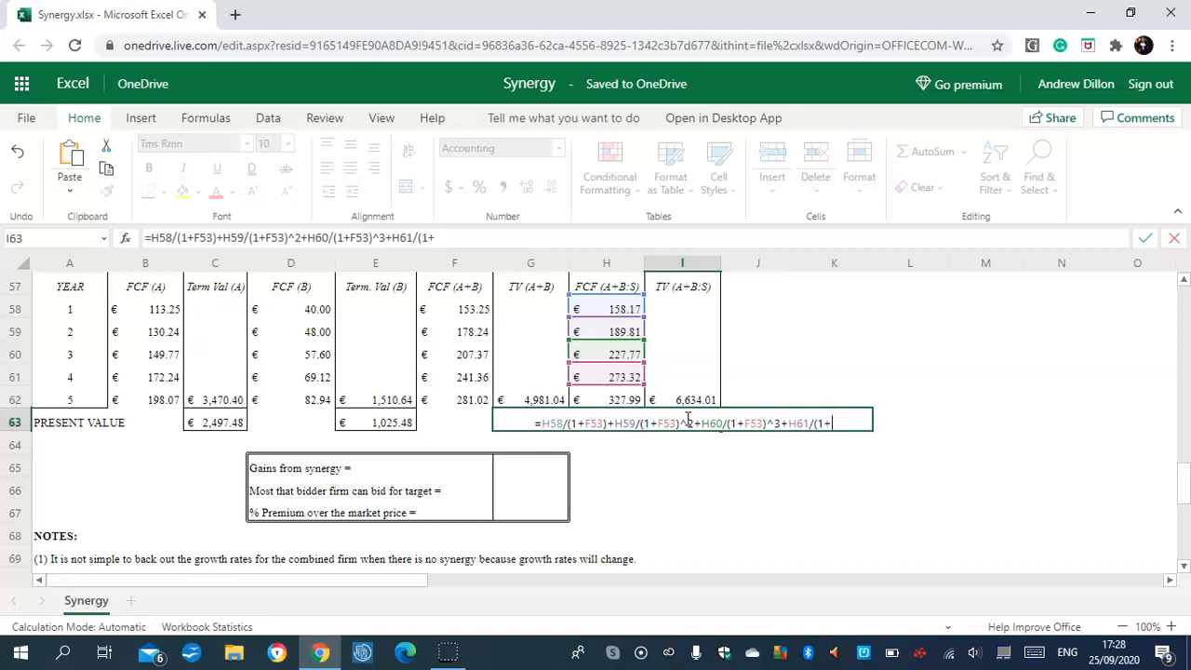
{"action": "type", "text": "F"}
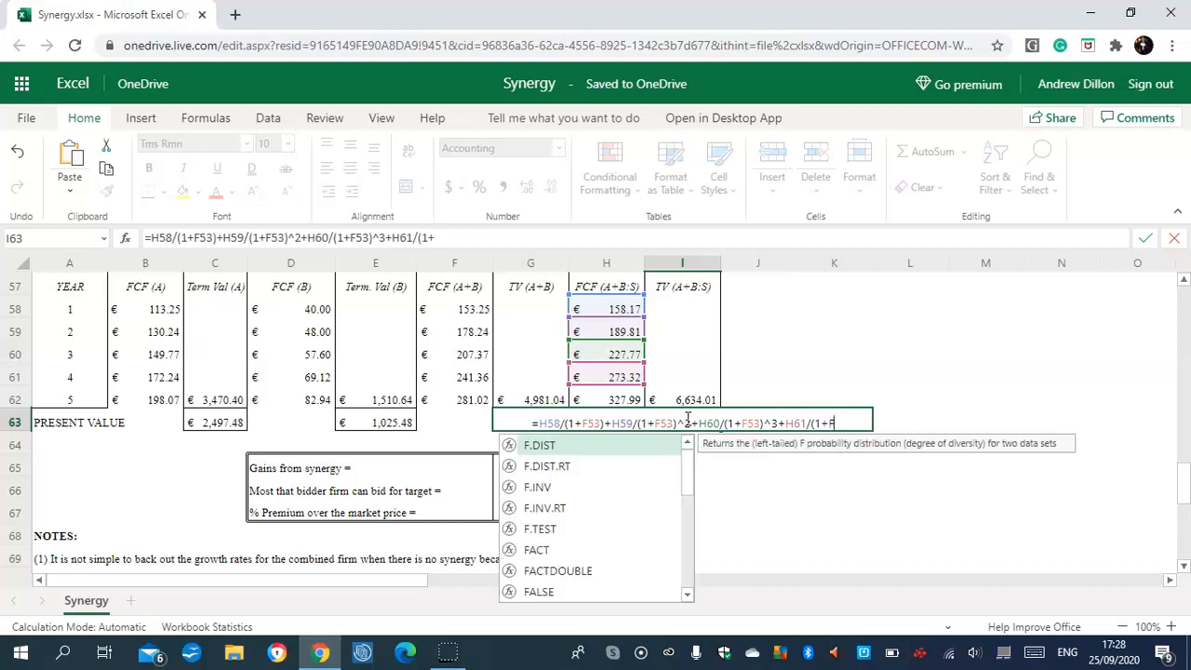
{"action": "type", "text": "53"}
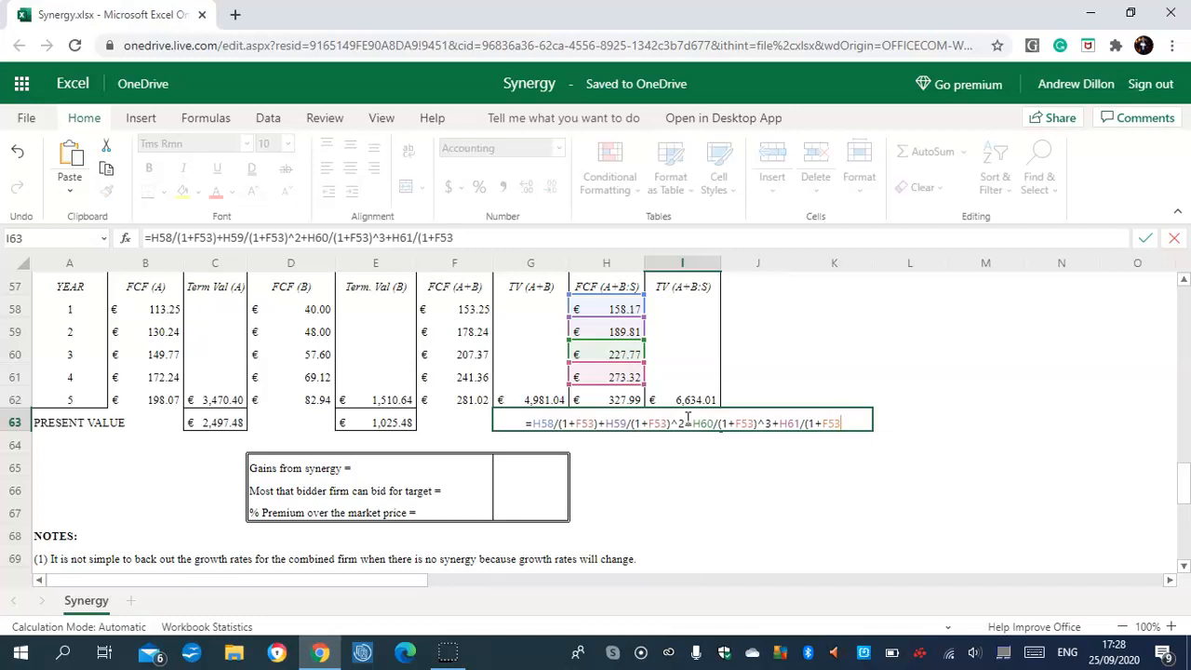
{"action": "type", "text": ")^"}
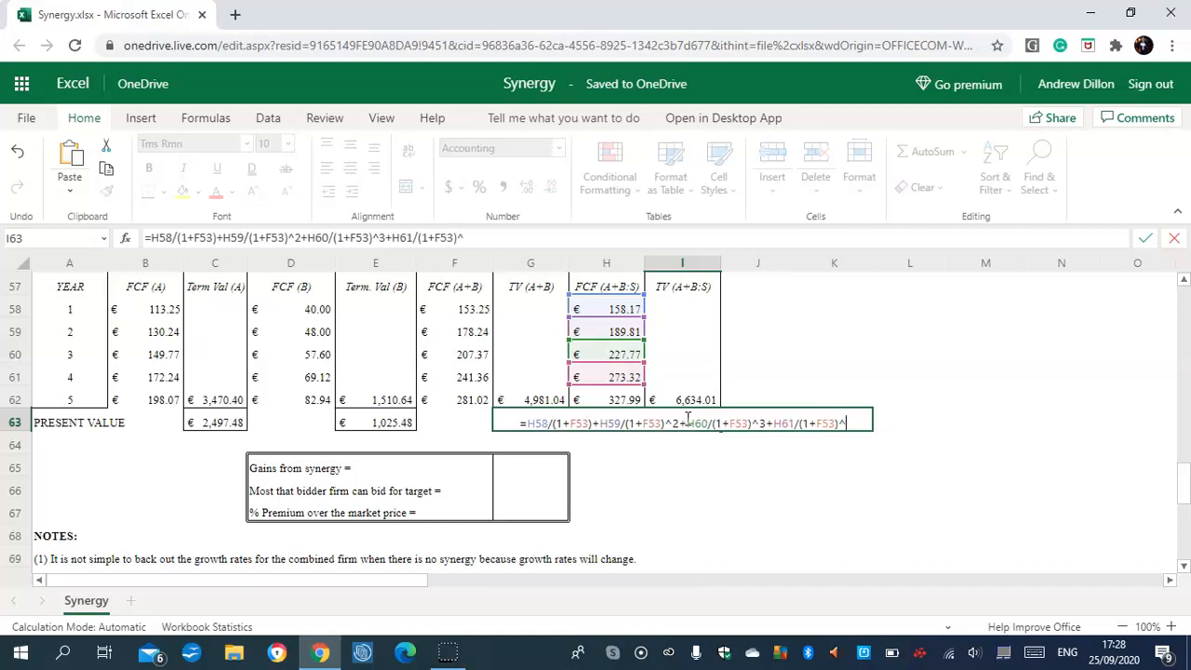
{"action": "type", "text": "4+"}
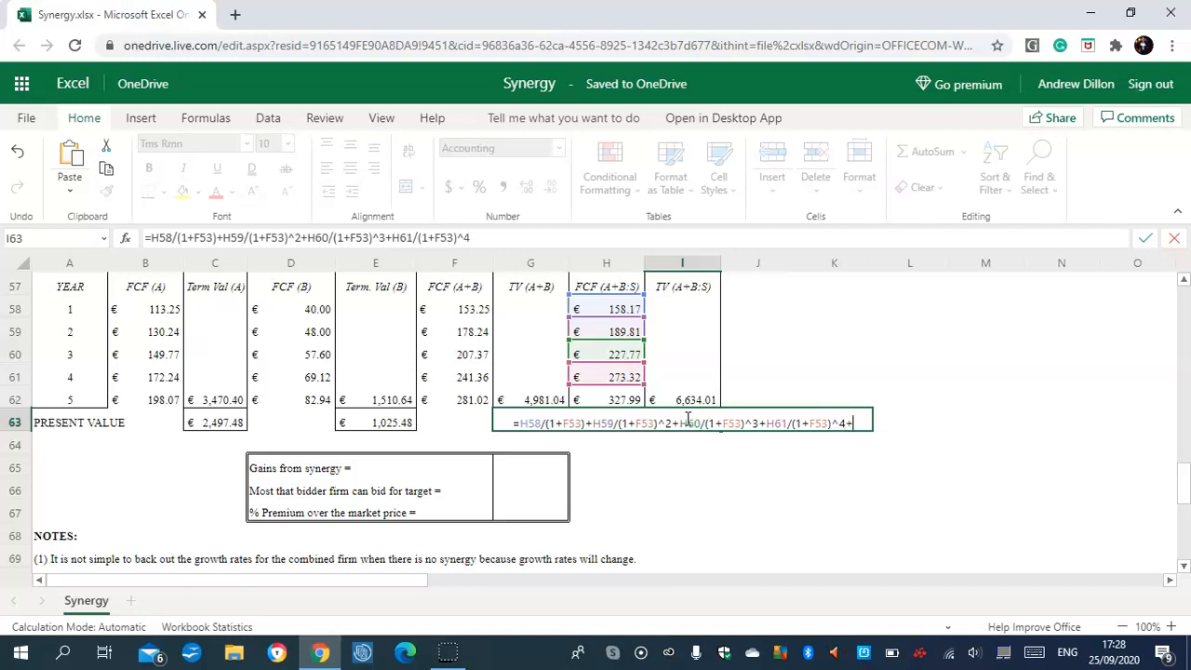
{"action": "type", "text": "(H"}
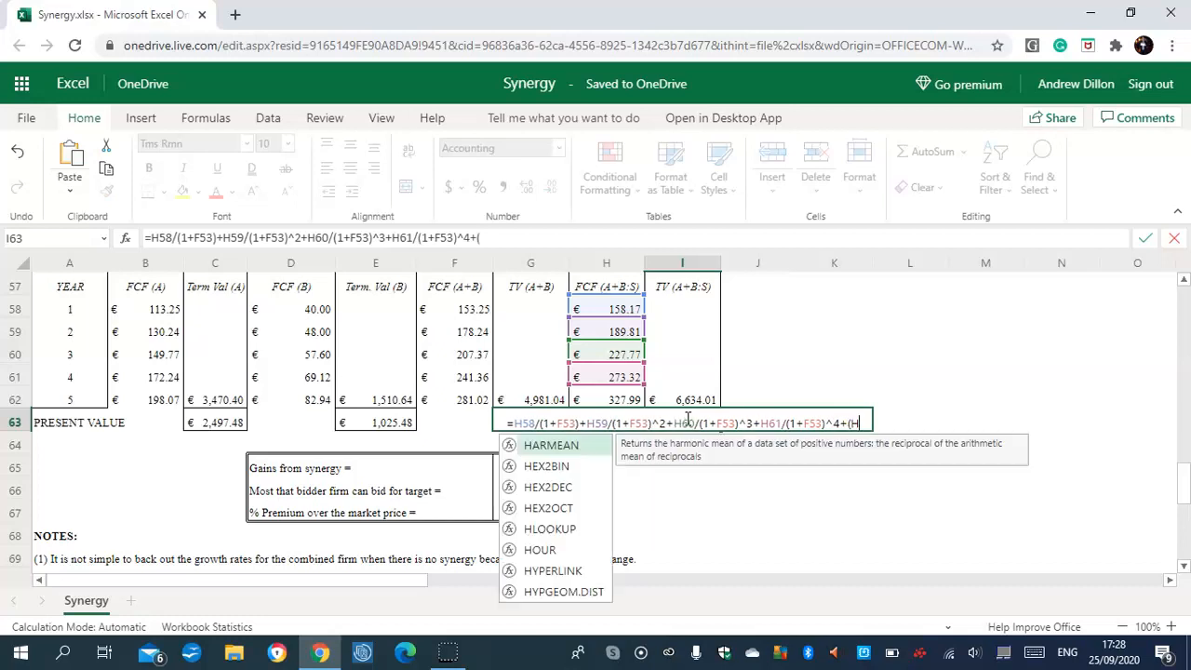
{"action": "type", "text": "62"}
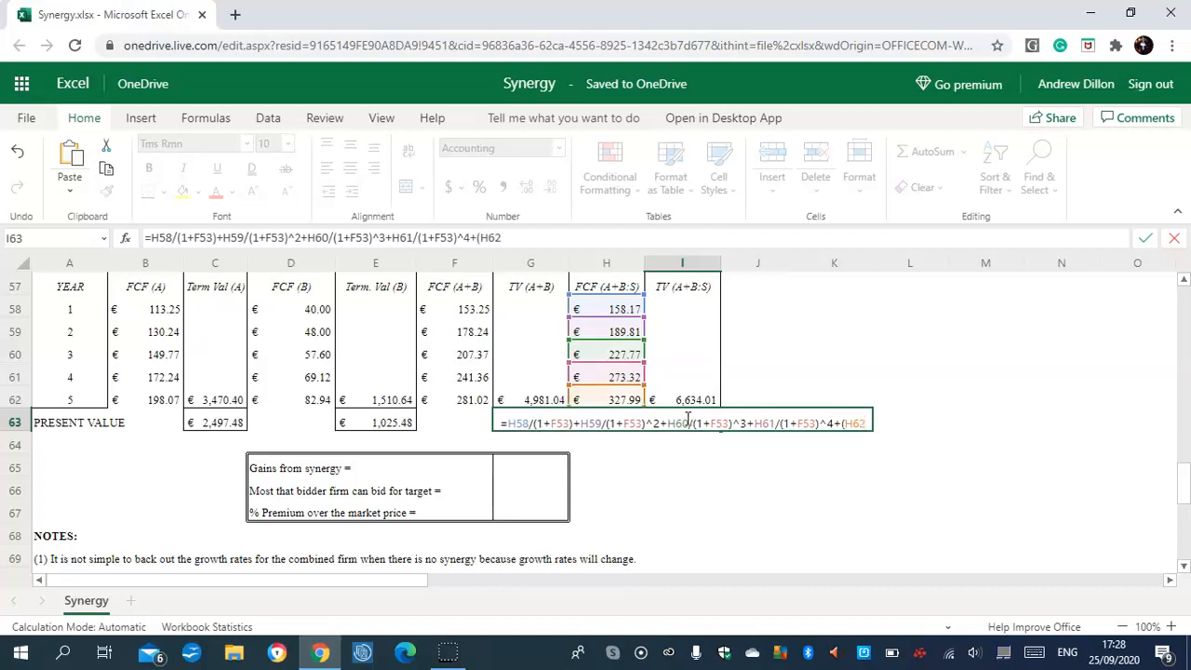
{"action": "type", "text": "+I6"}
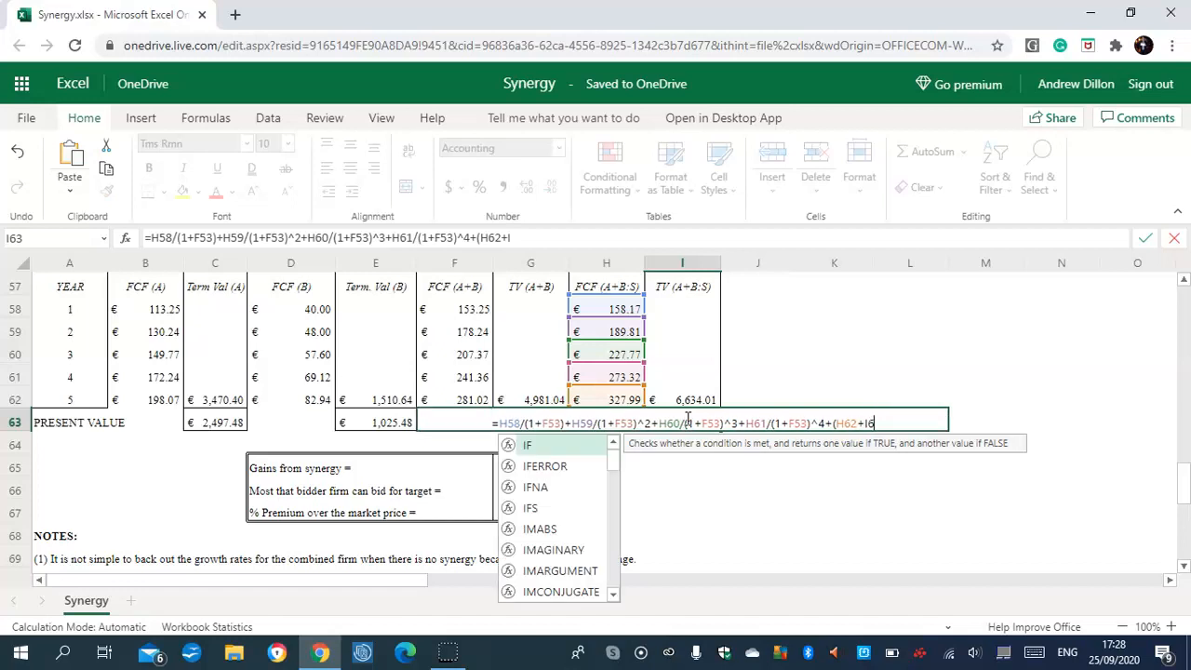
{"action": "type", "text": "2)"}
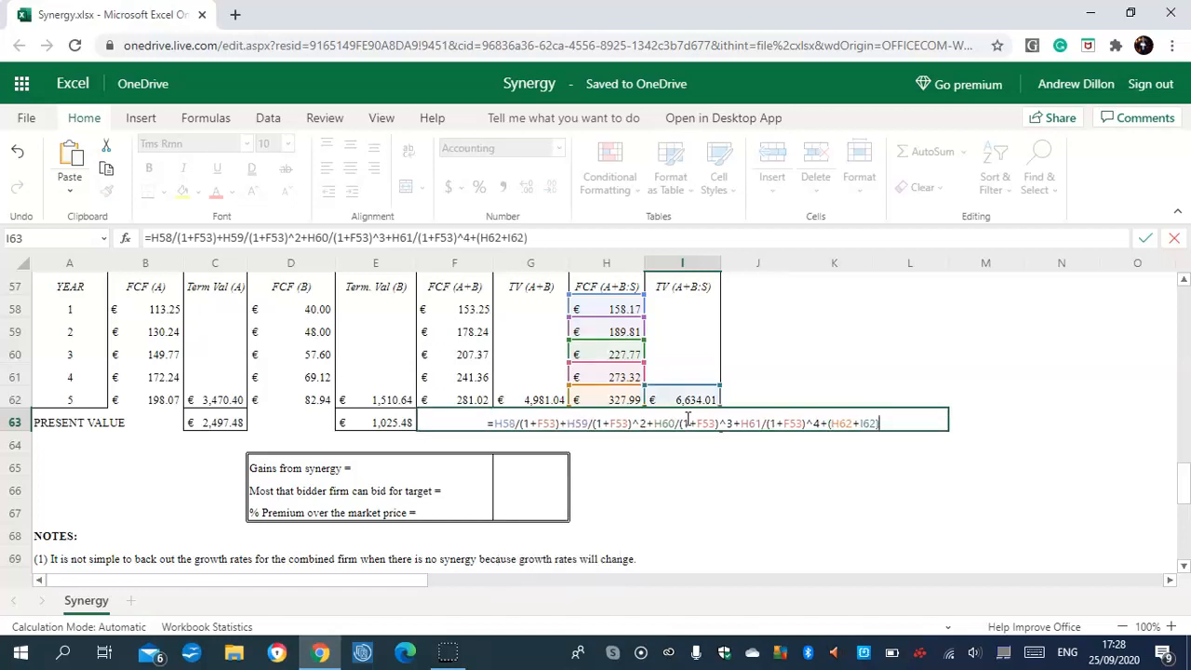
{"action": "type", "text": "/"}
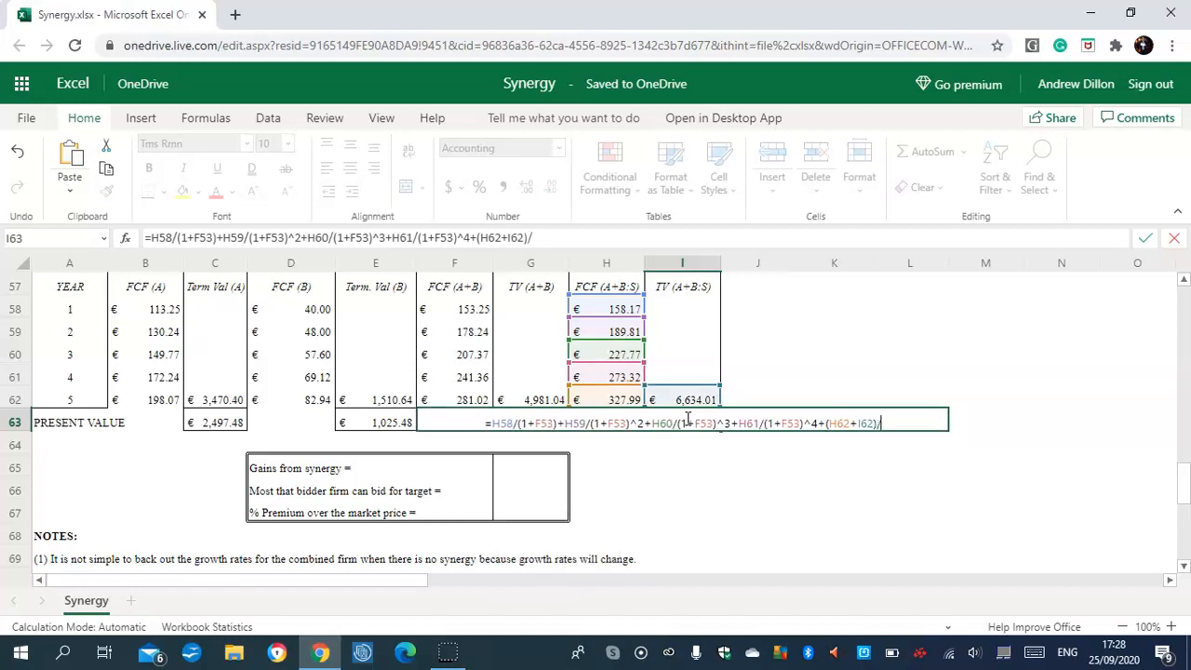
{"action": "type", "text": "(1"}
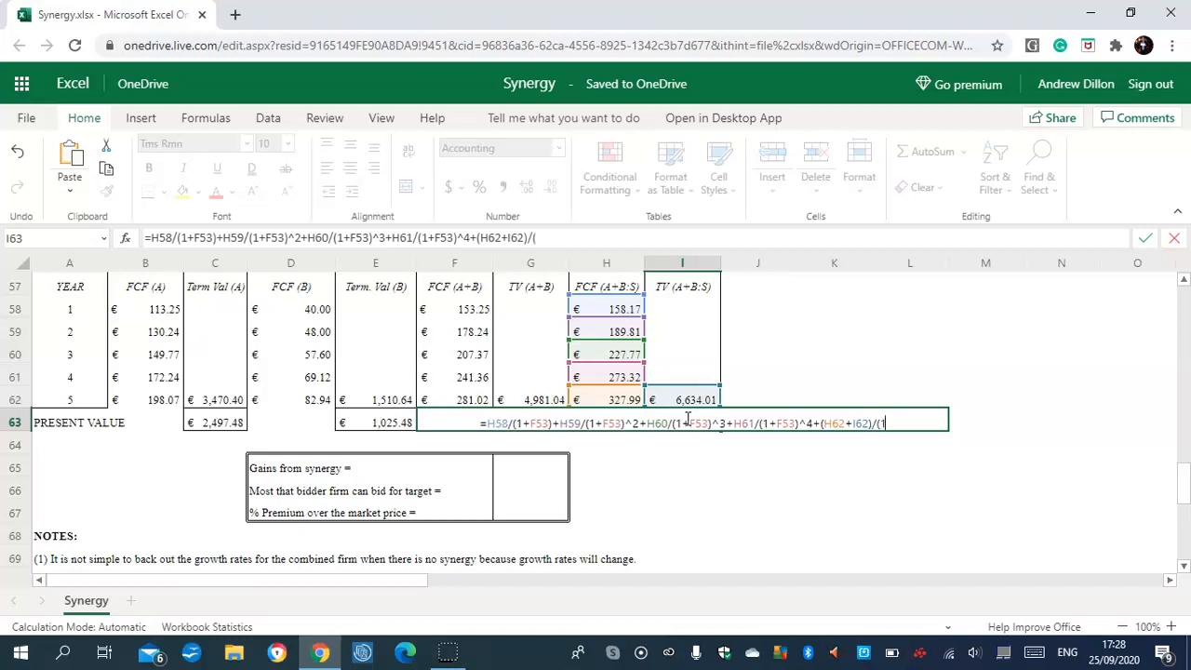
{"action": "type", "text": "+"}
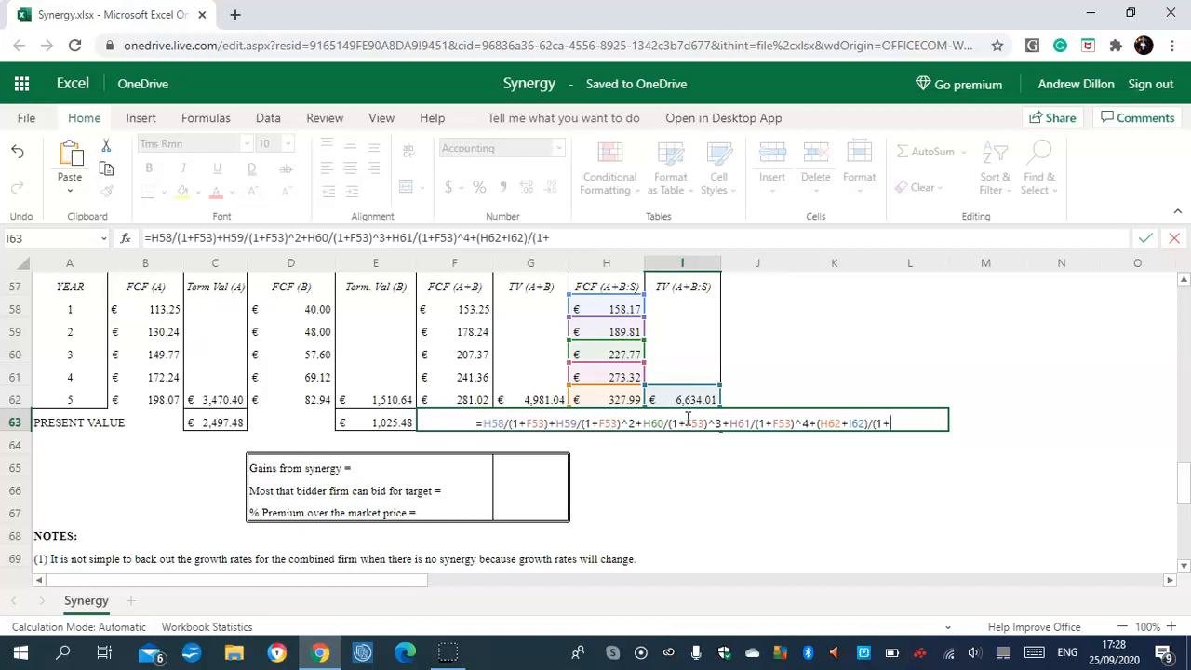
{"action": "type", "text": "F53"}
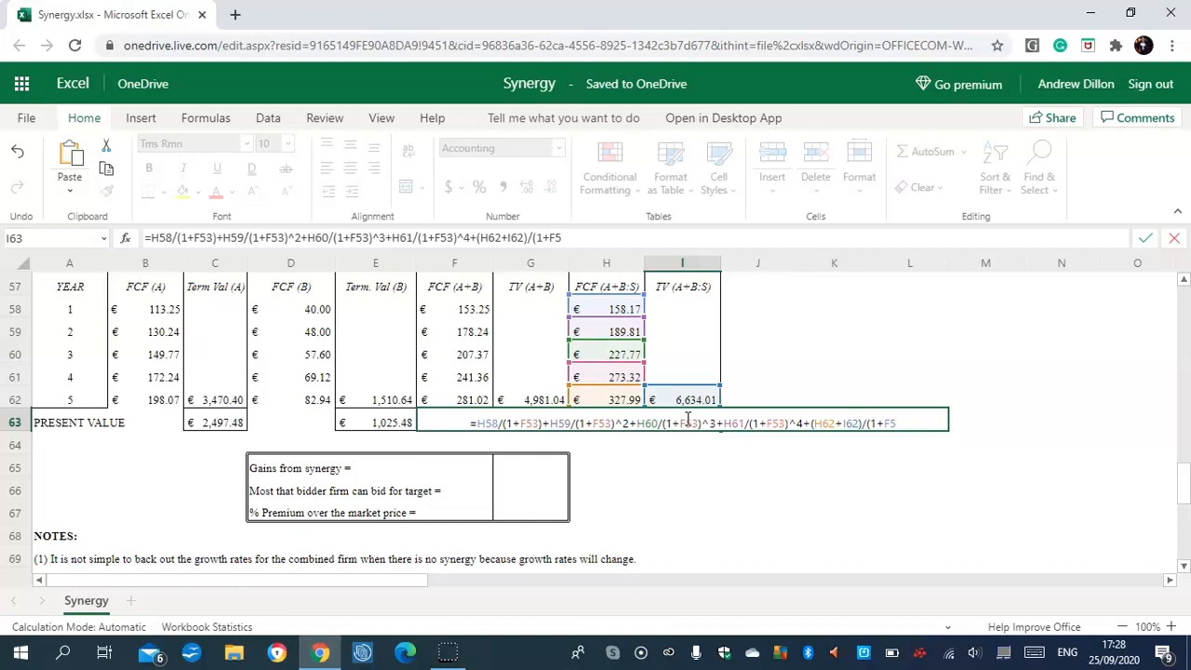
{"action": "type", "text": ")"}
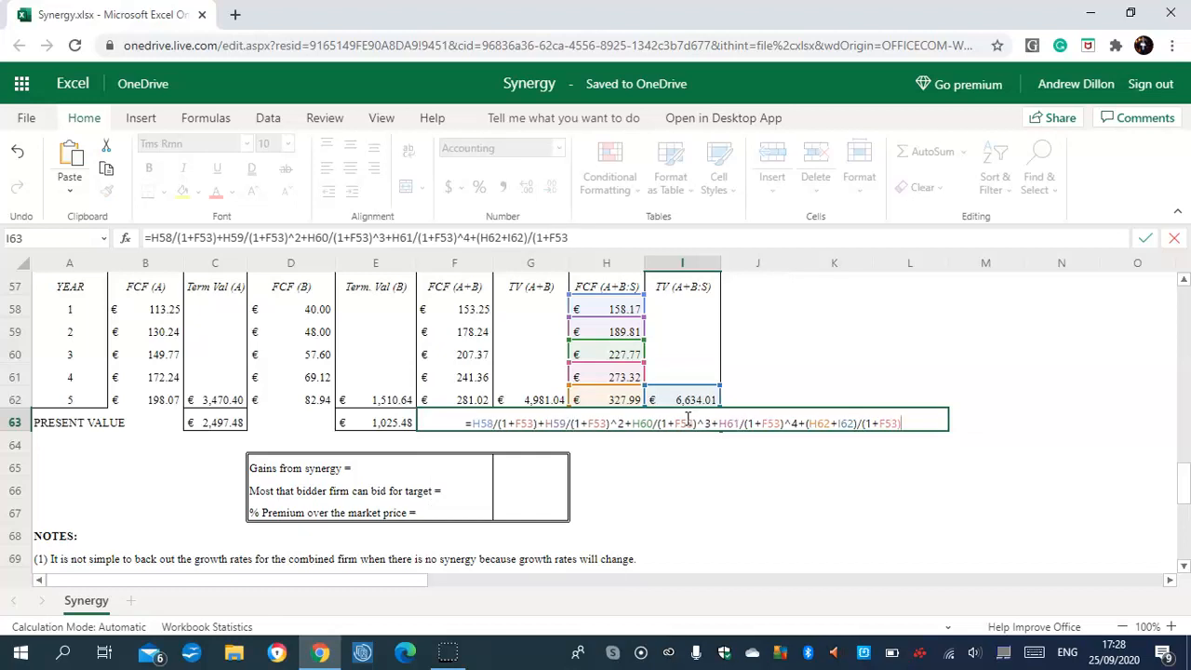
{"action": "type", "text": "^5"}
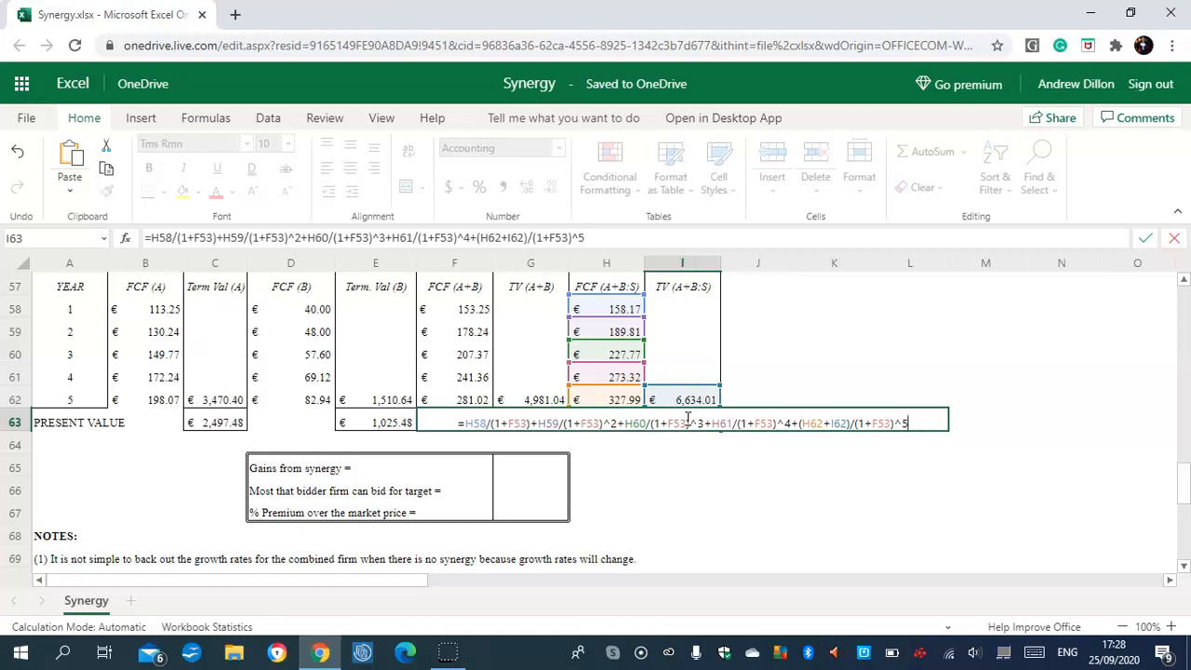
{"action": "key", "text": "Return"}
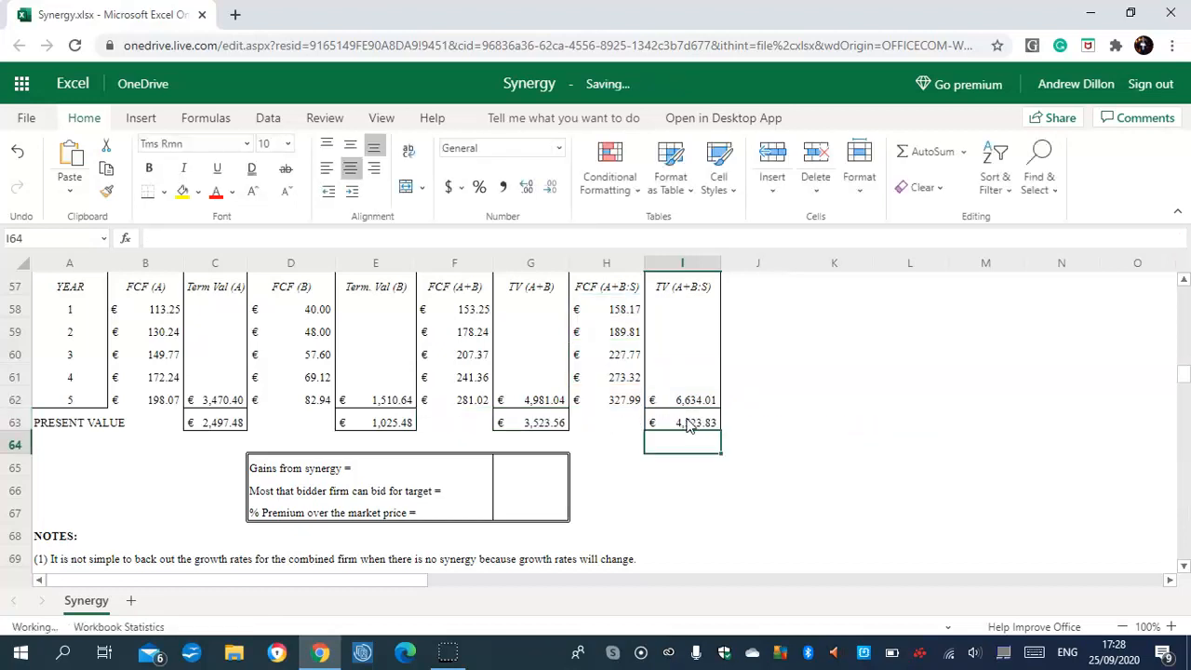
Step: Compare the combined firm's present values with and without synergy, and calculate the gains from synergy in G65 with =I63-G63
{"action": "left_click", "coordinate": [686, 423]}
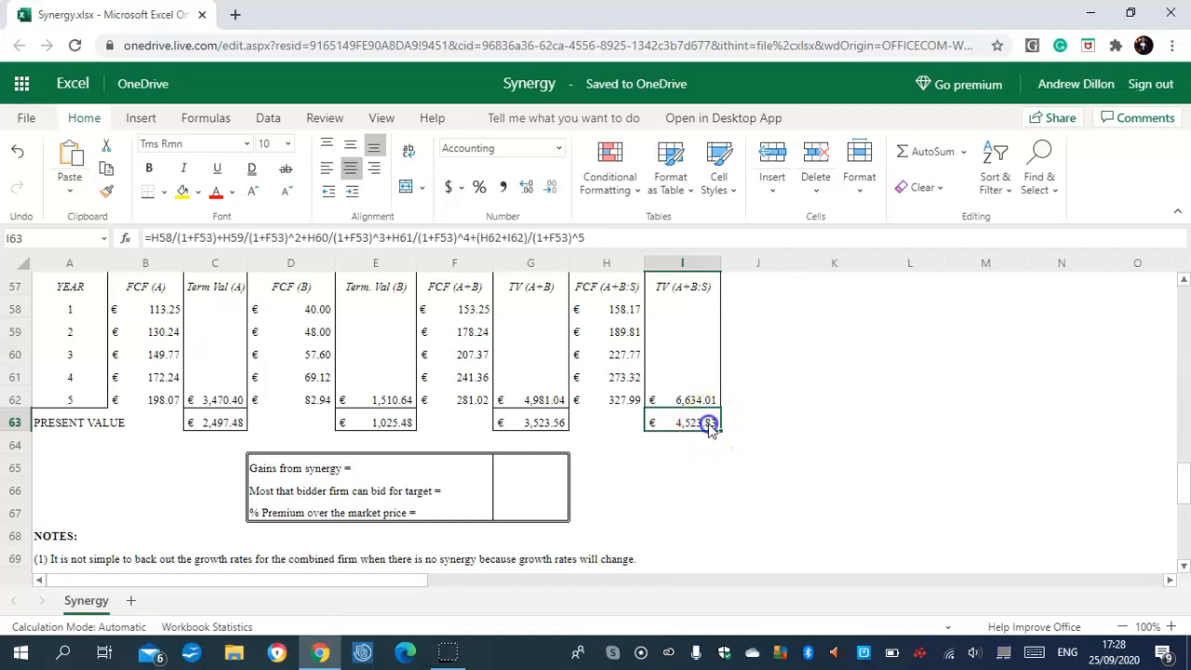
{"action": "left_click", "coordinate": [532, 425]}
{"action": "left_click", "coordinate": [689, 424]}
{"action": "left_click", "coordinate": [540, 467]}
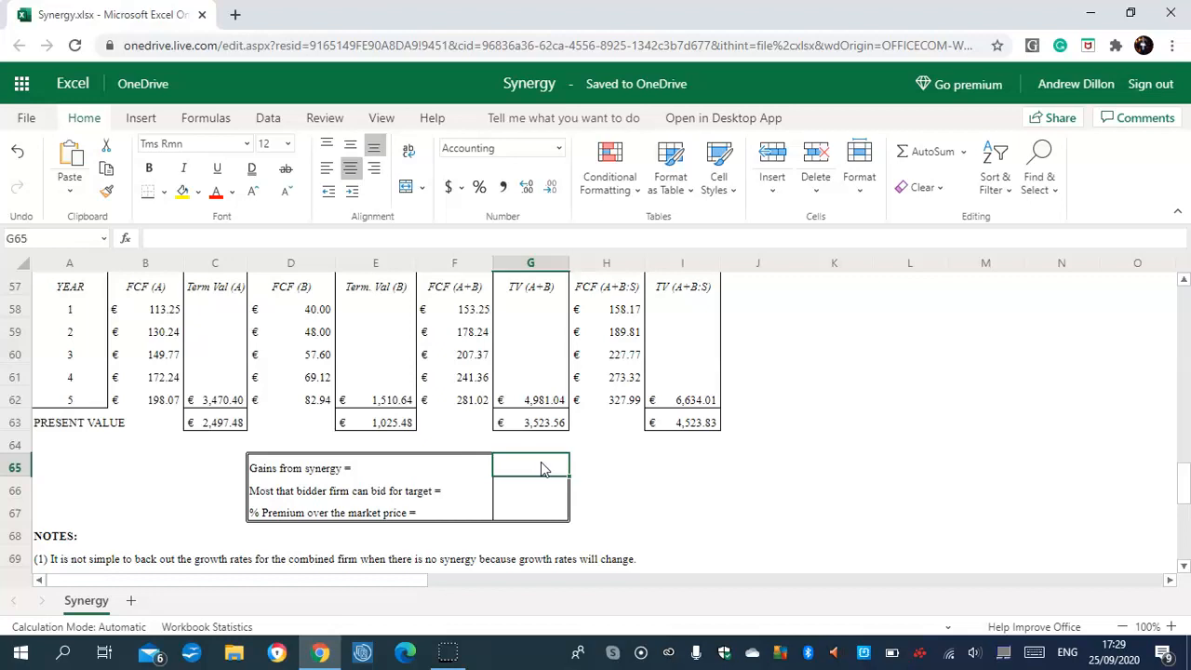
{"action": "type", "text": "=I"}
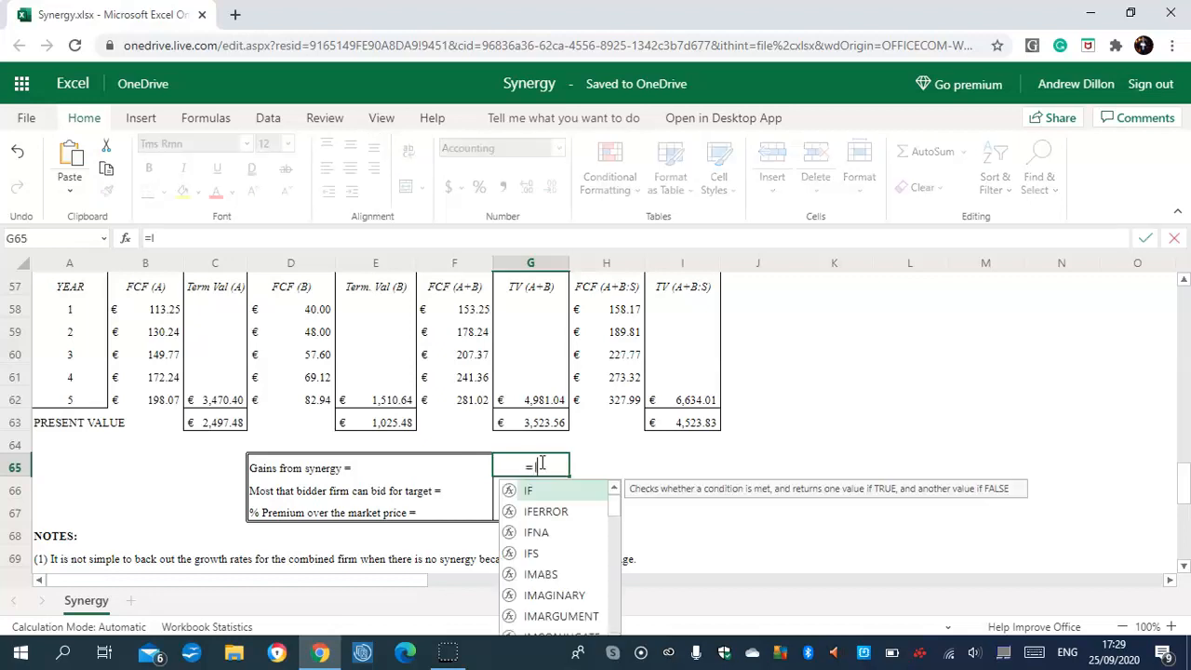
{"action": "type", "text": "63-G63"}
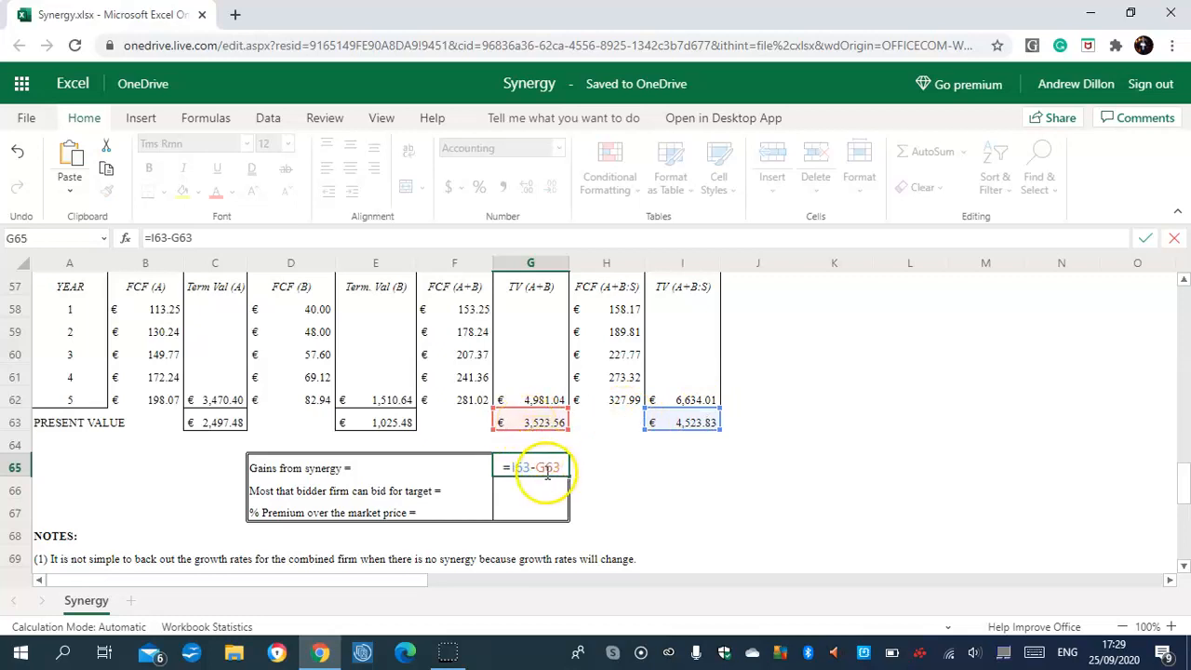
{"action": "key", "text": "Return"}
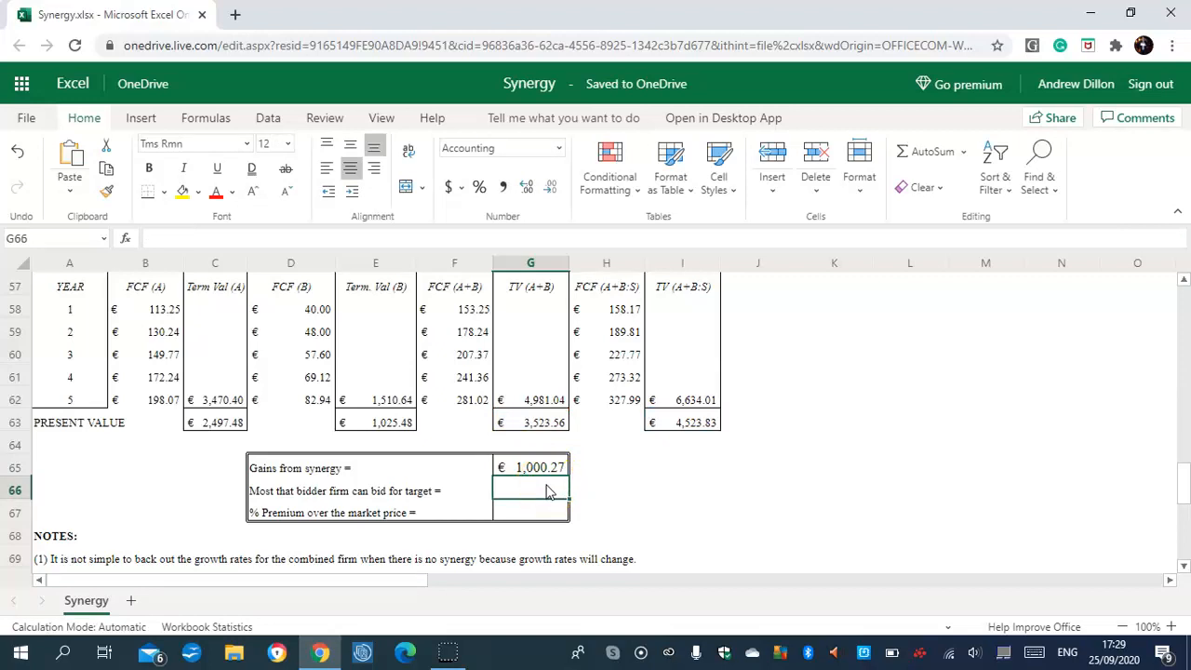
Step: Calculate the most the bidder firm can bid for the target in G66 with =E63+G65
{"action": "left_click", "coordinate": [549, 492]}
{"action": "type", "text": "=E"}
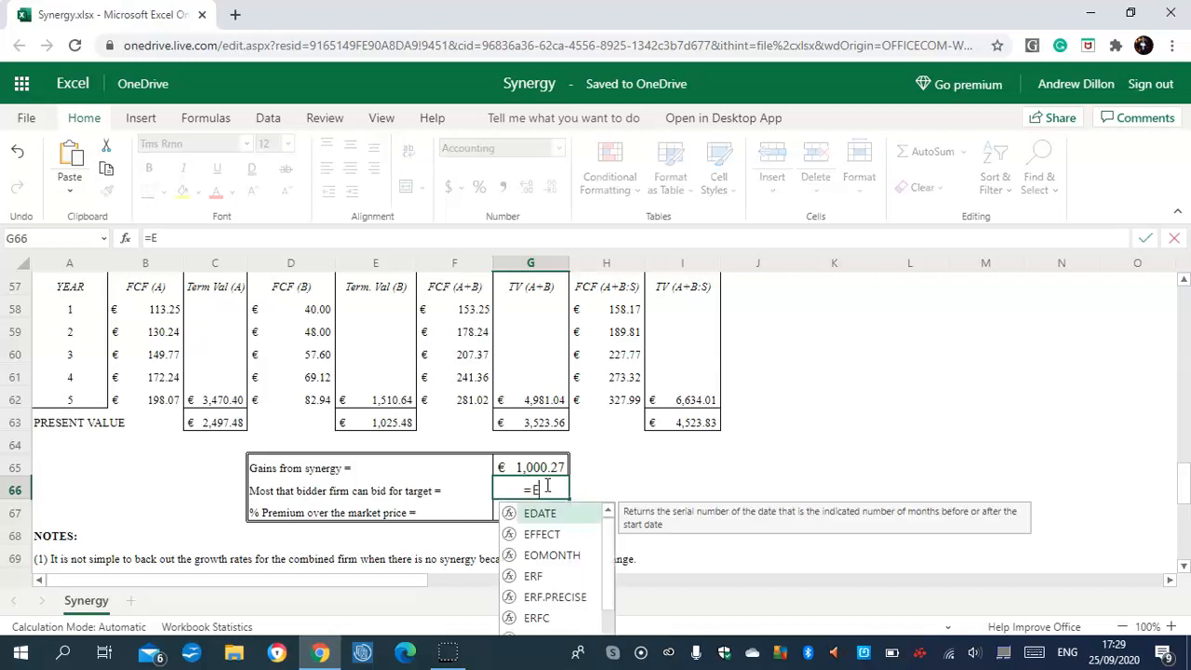
{"action": "type", "text": "63"}
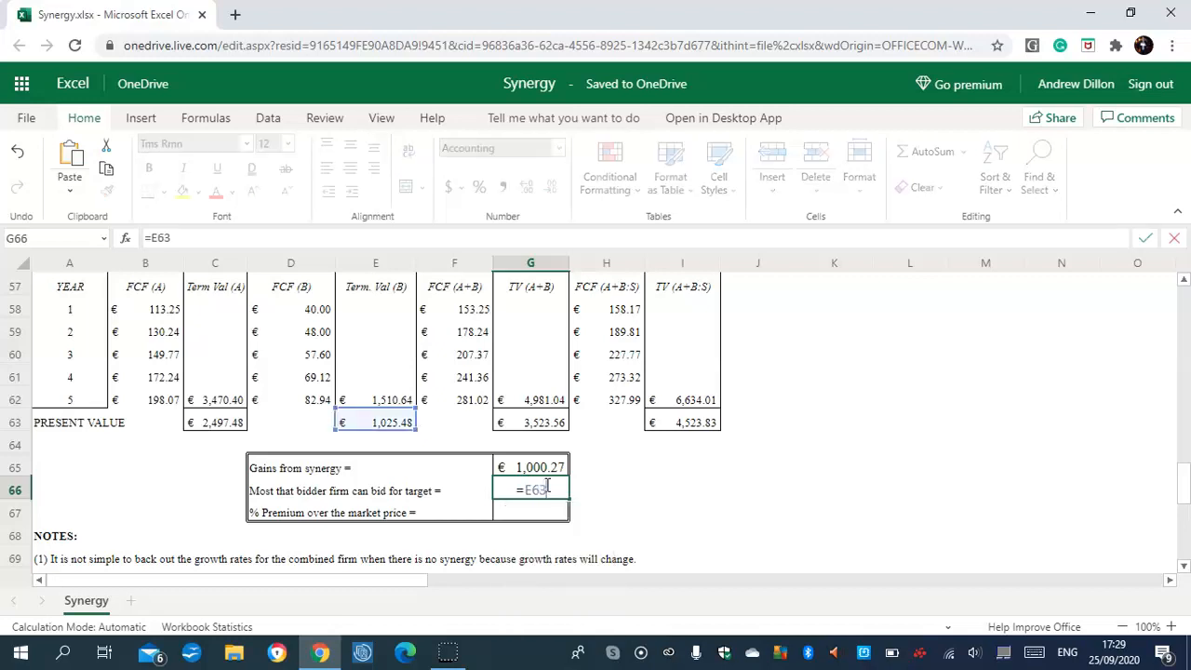
{"action": "type", "text": "+G65"}
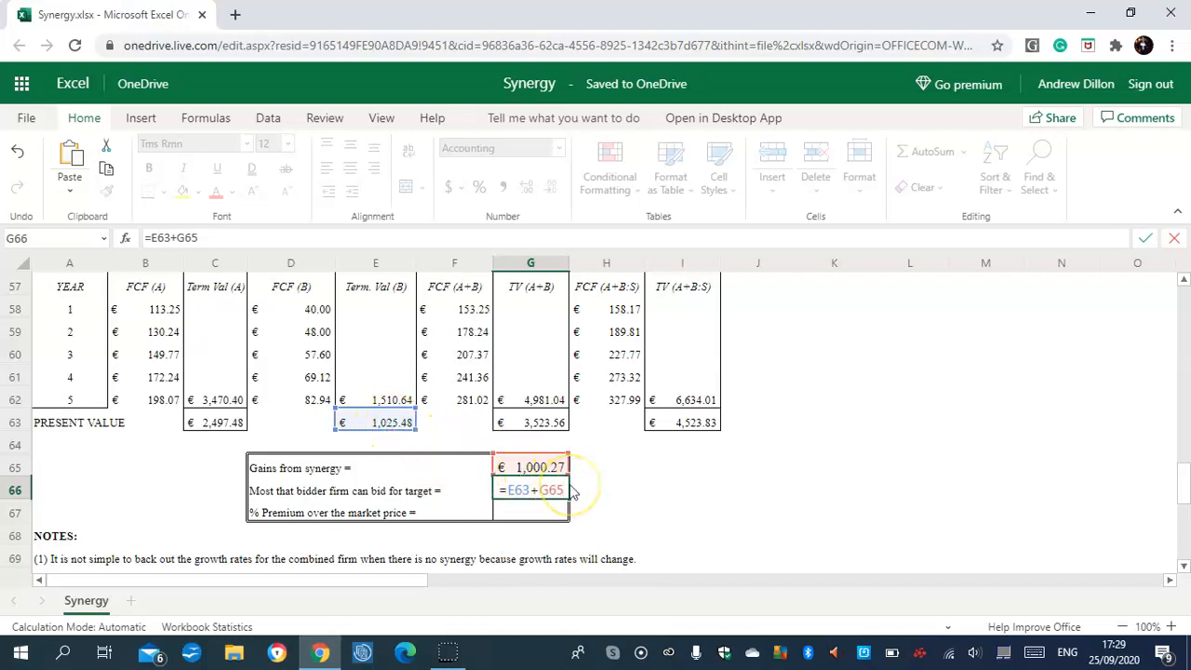
Step: Calculate the percentage premium over the market price in G67 with =G65/E63, and check the entered formula
{"action": "left_click", "coordinate": [547, 518]}
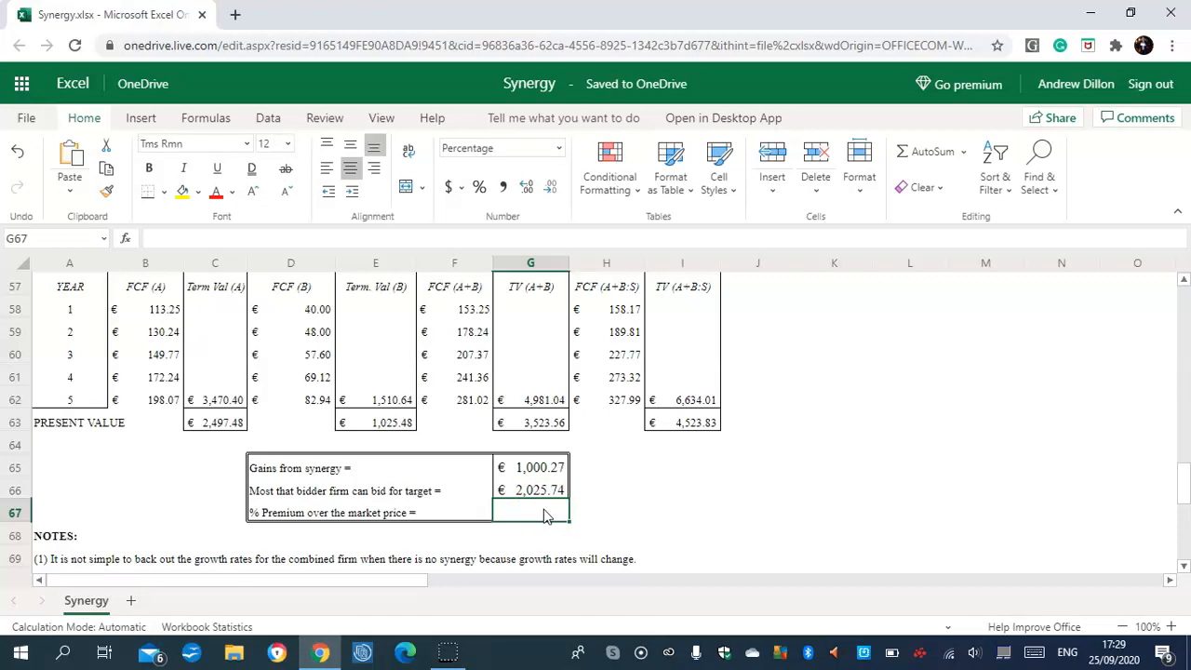
{"action": "type", "text": "=G65"}
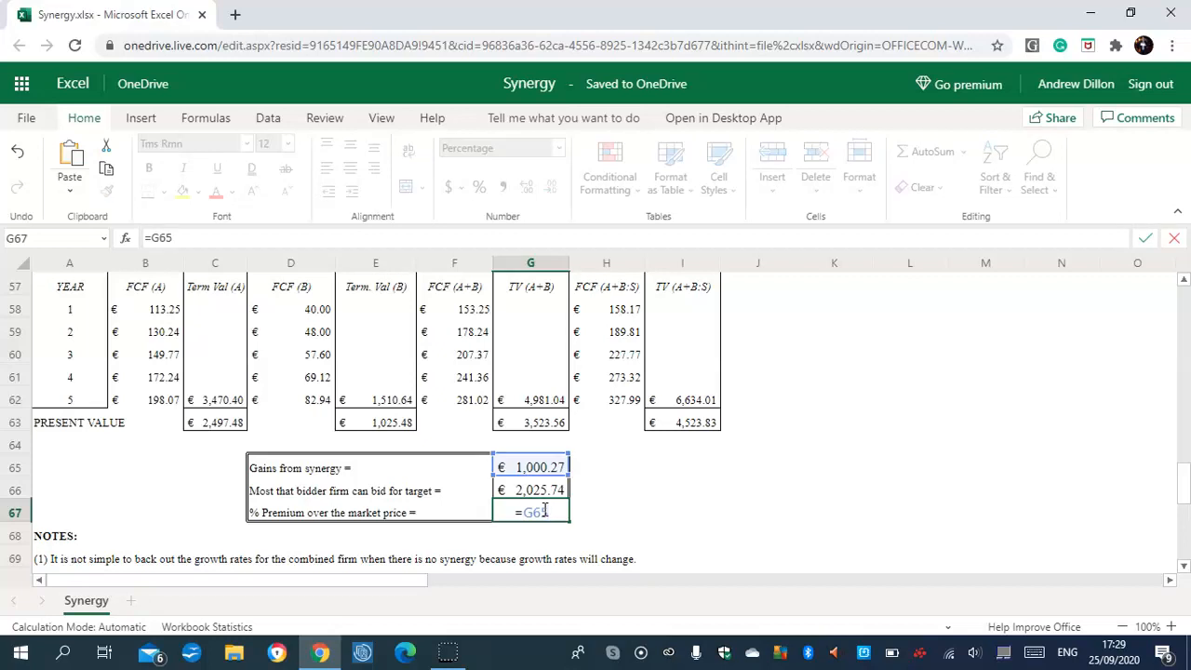
{"action": "type", "text": "/E63"}
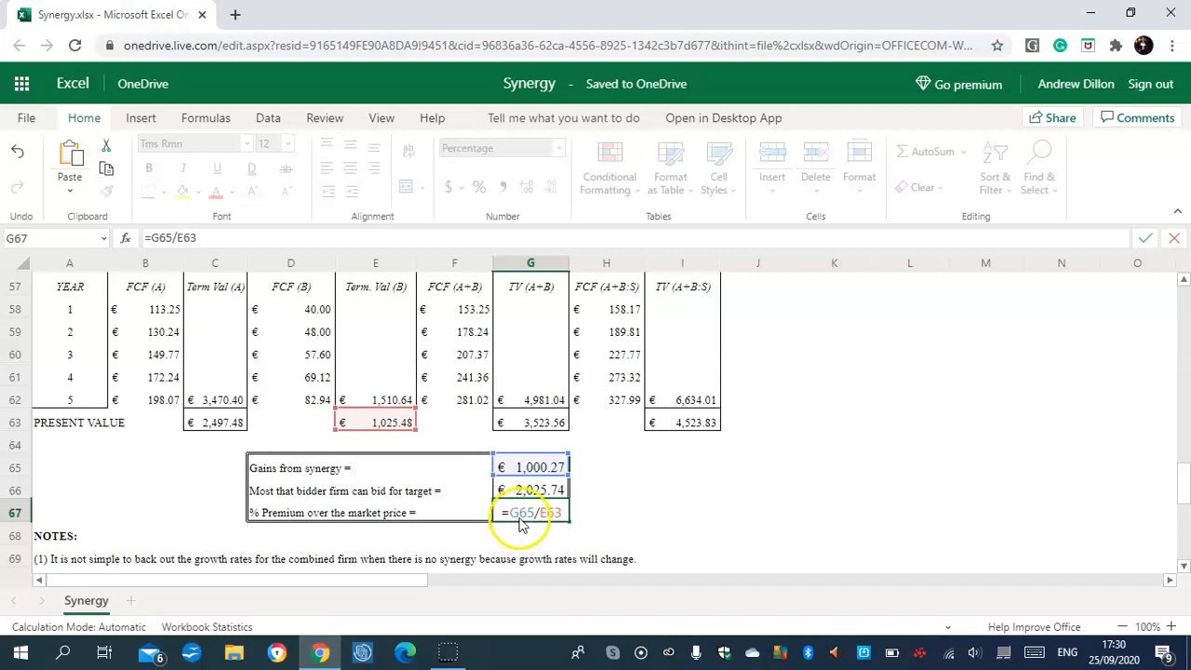
{"action": "key", "text": "Return"}
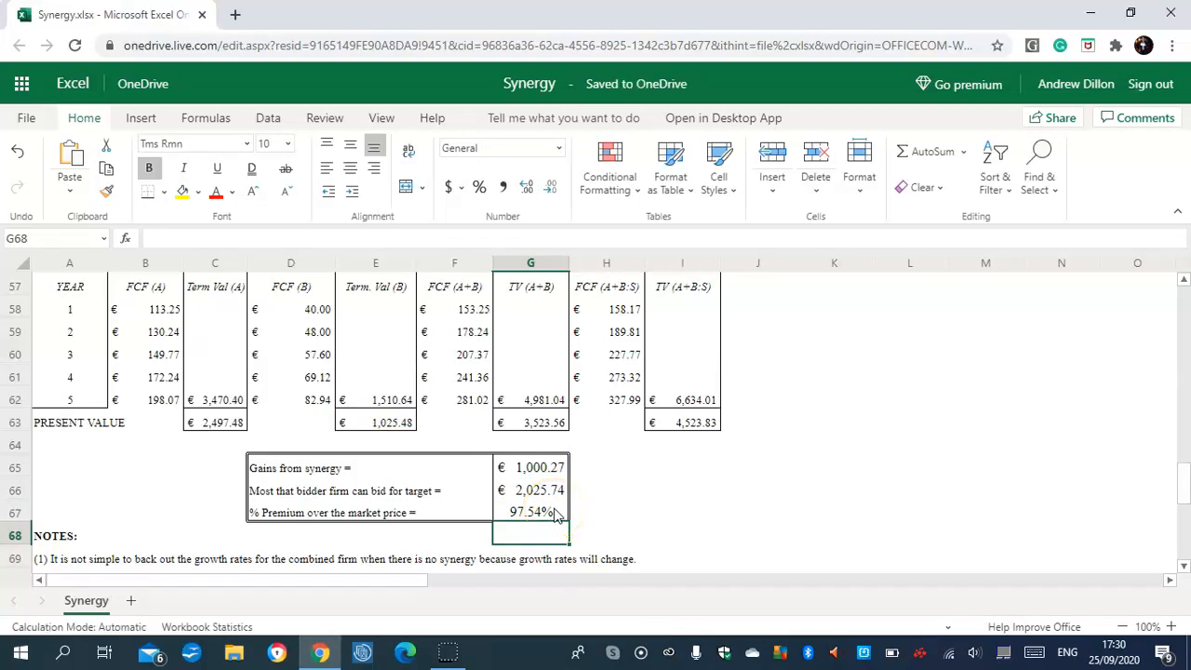
{"action": "left_click", "coordinate": [545, 514]}
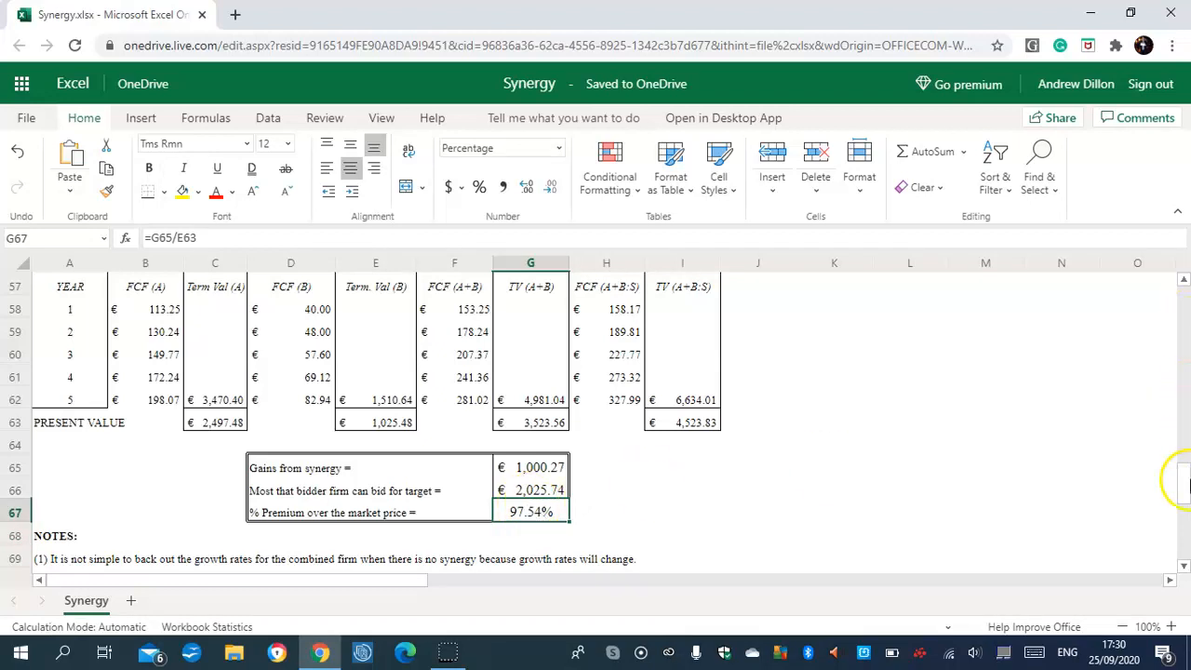
Step: Review the notes below the results and the formulas for the synergy case's required rate of return and beta in F53 and F52
{"action": "mouse_move", "coordinate": [1187, 488]}
{"action": "left_mouse_down"}
{"action": "mouse_move", "coordinate": [1184, 512]}
{"action": "mouse_move", "coordinate": [1185, 496]}
{"action": "left_mouse_up"}
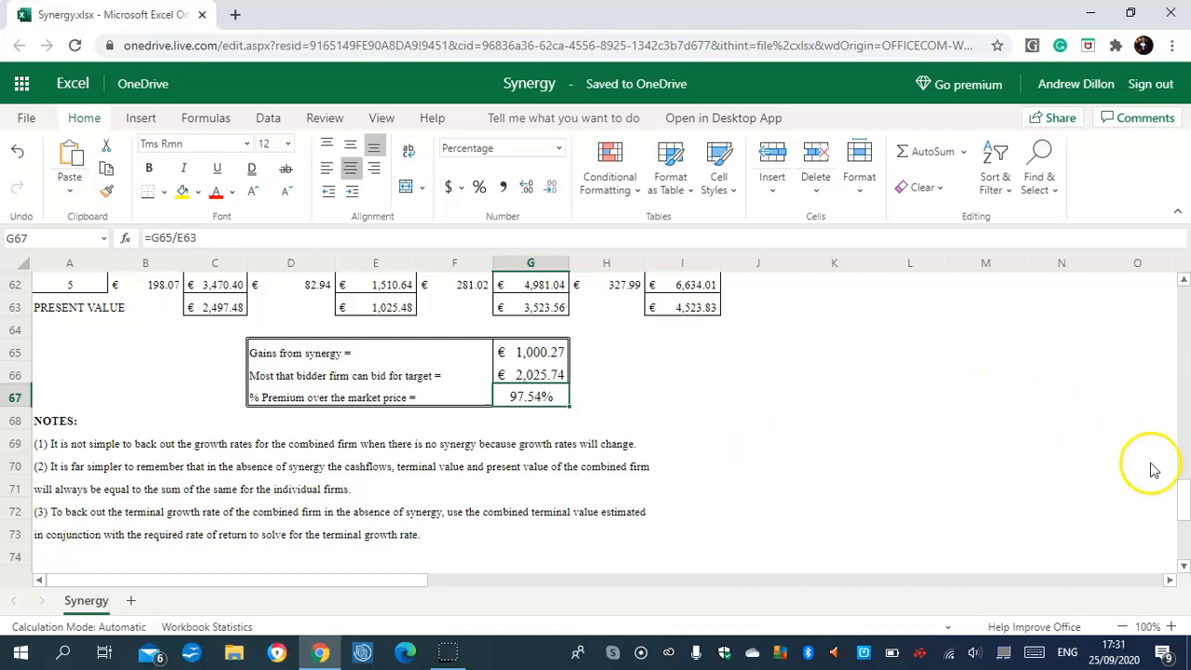
{"action": "left_click_drag", "start_coordinate": [1184, 486], "coordinate": [1184, 437]}
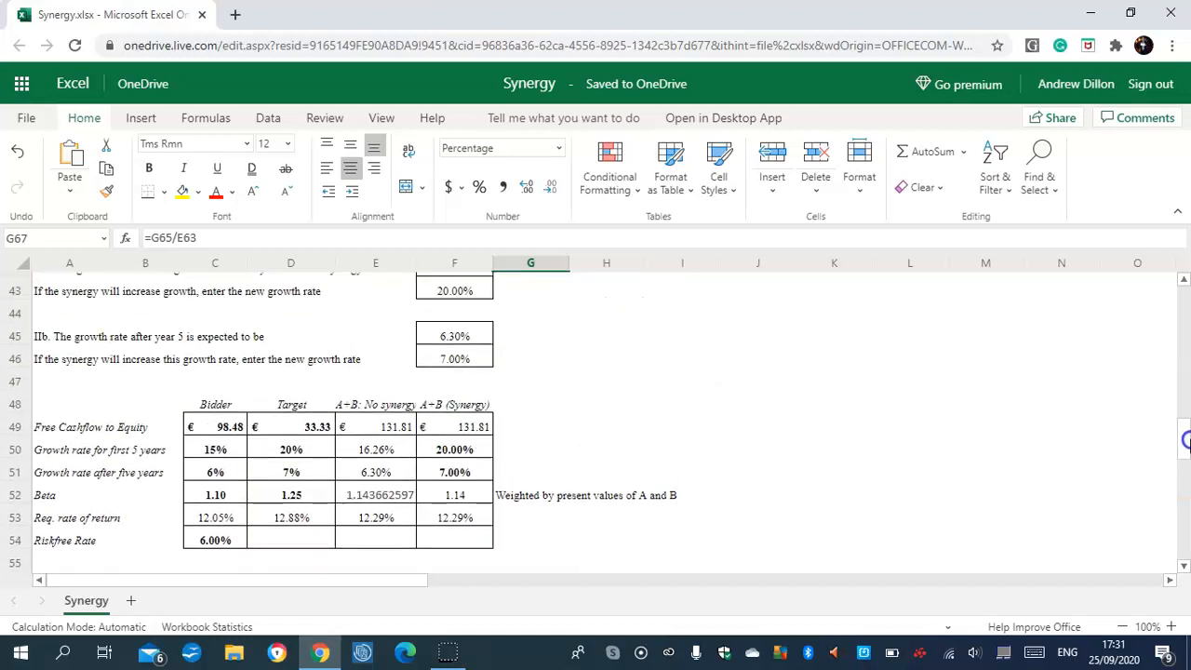
{"action": "left_click", "coordinate": [447, 519]}
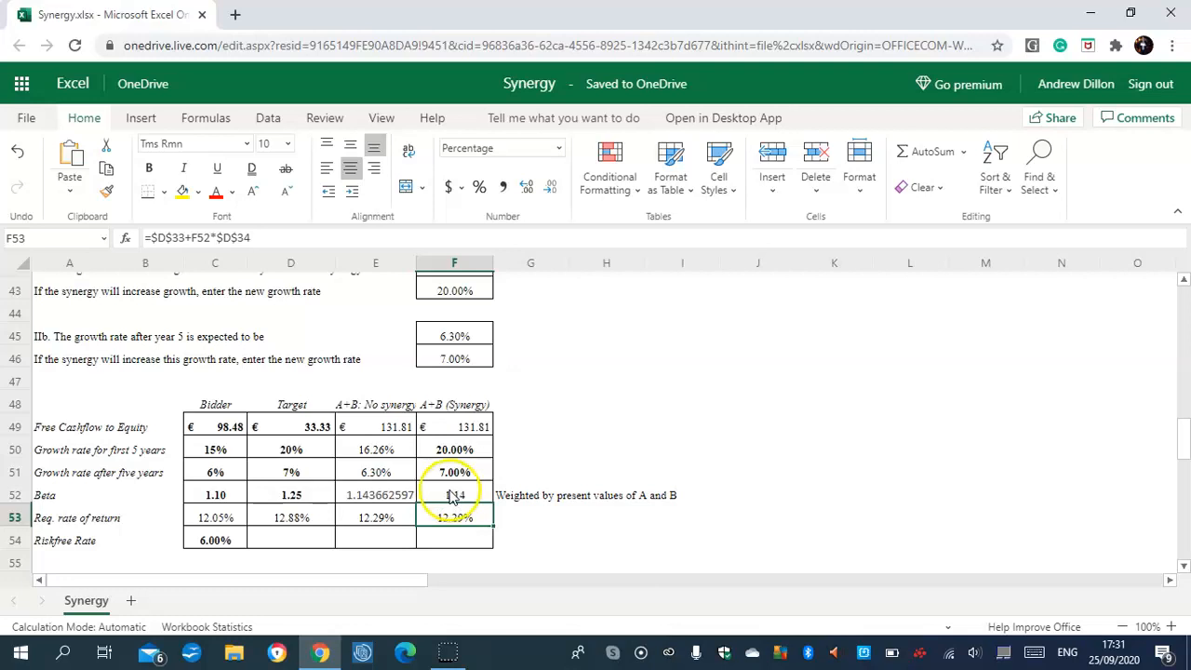
{"action": "left_click", "coordinate": [453, 497]}
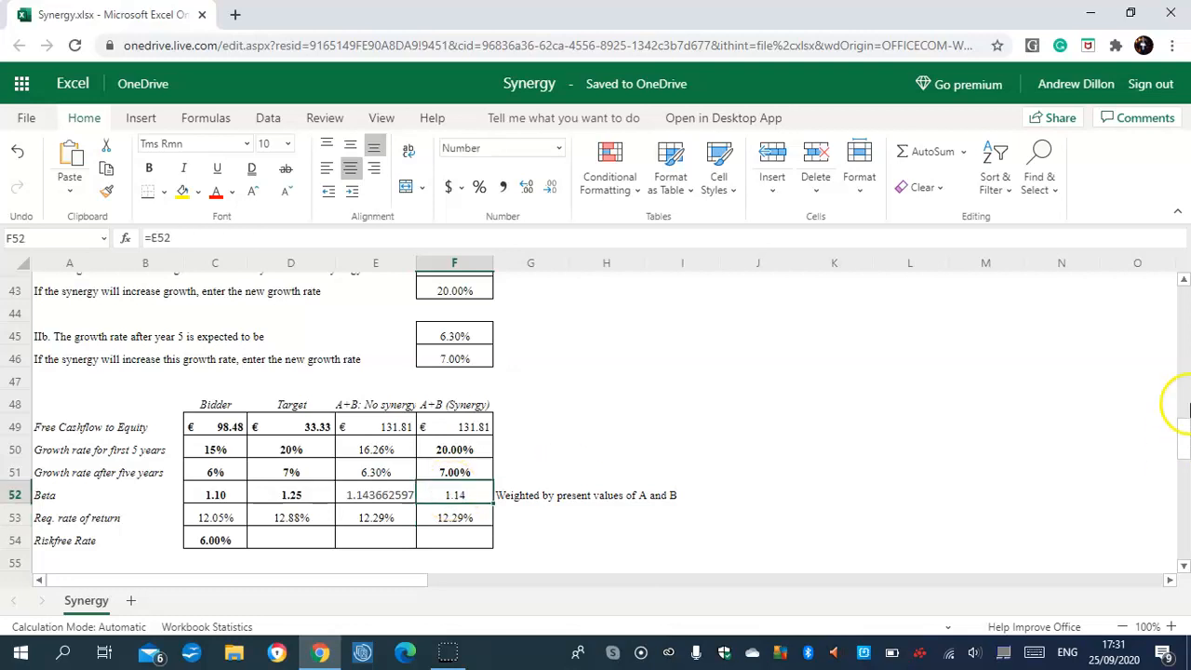
Step: Examine the Free Cashflow to Equity formulas in row 49 for all four cases, and the bidding firm's current-year revenue input in D4
{"action": "left_click_drag", "start_coordinate": [1184, 434], "coordinate": [1185, 420]}
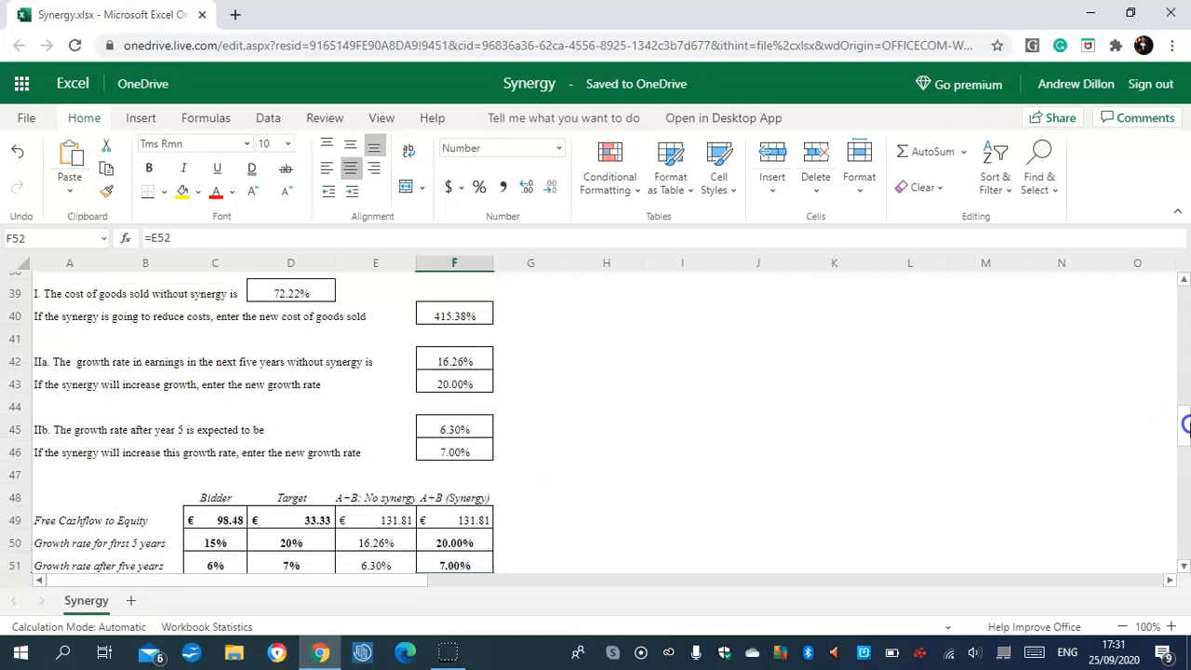
{"action": "left_click", "coordinate": [476, 523]}
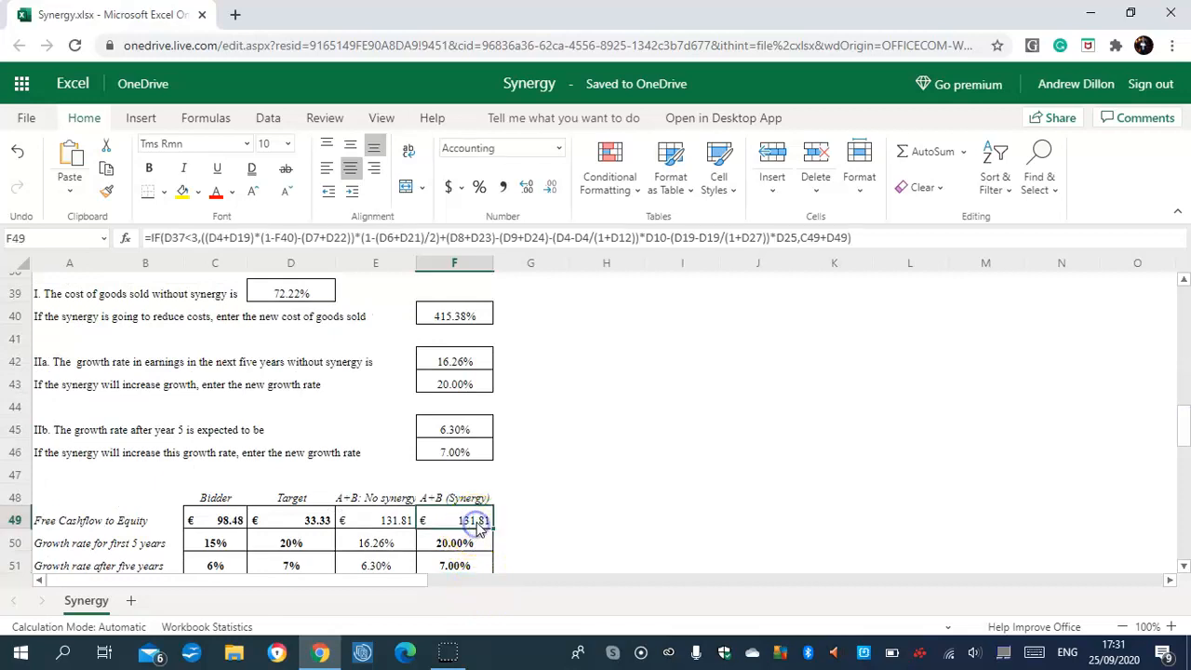
{"action": "left_click", "coordinate": [391, 527]}
{"action": "left_click", "coordinate": [303, 521]}
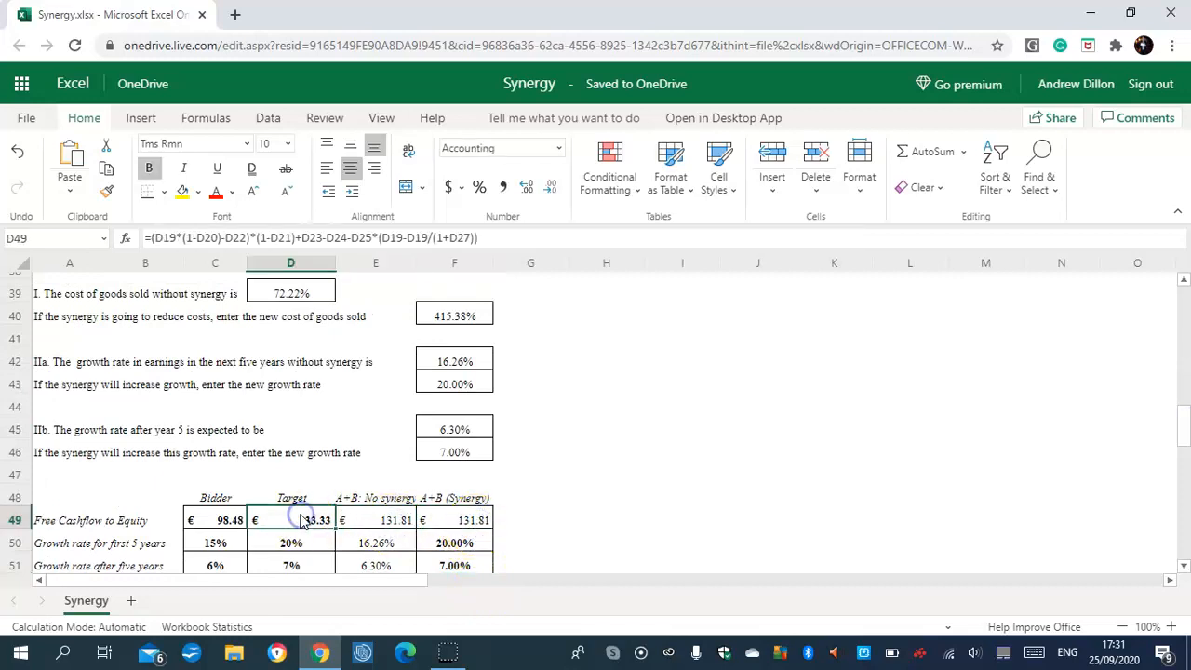
{"action": "left_click", "coordinate": [228, 522]}
{"action": "left_click", "coordinate": [461, 526]}
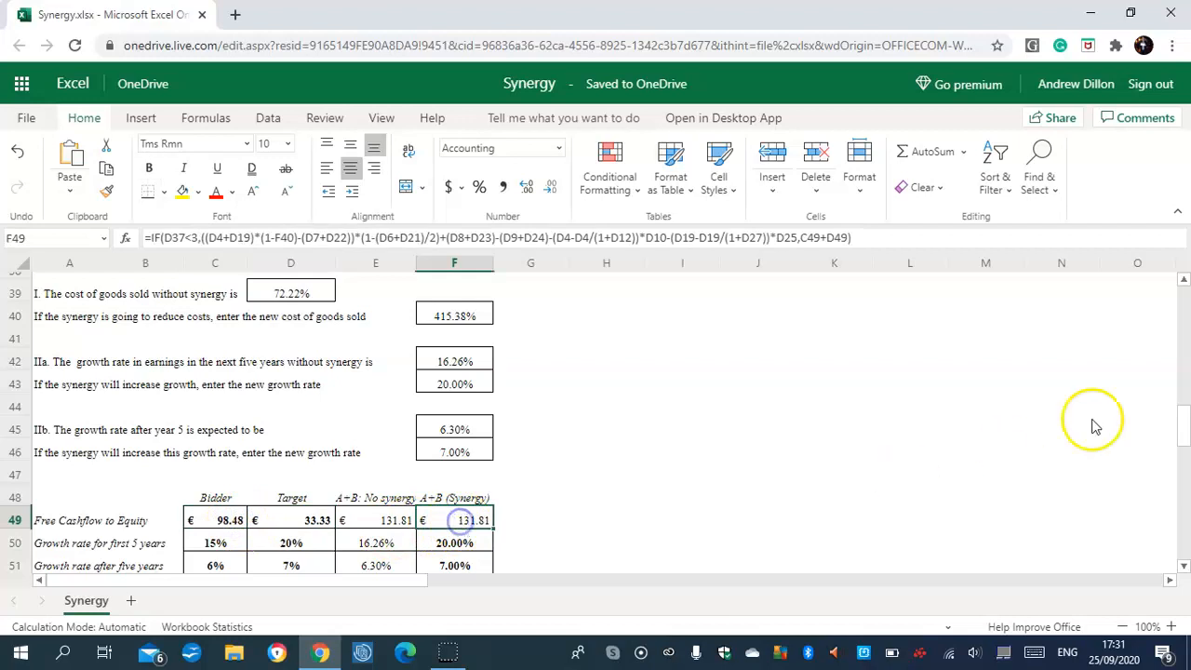
{"action": "left_click_drag", "start_coordinate": [1185, 425], "coordinate": [1185, 298]}
{"action": "left_click", "coordinate": [312, 361]}
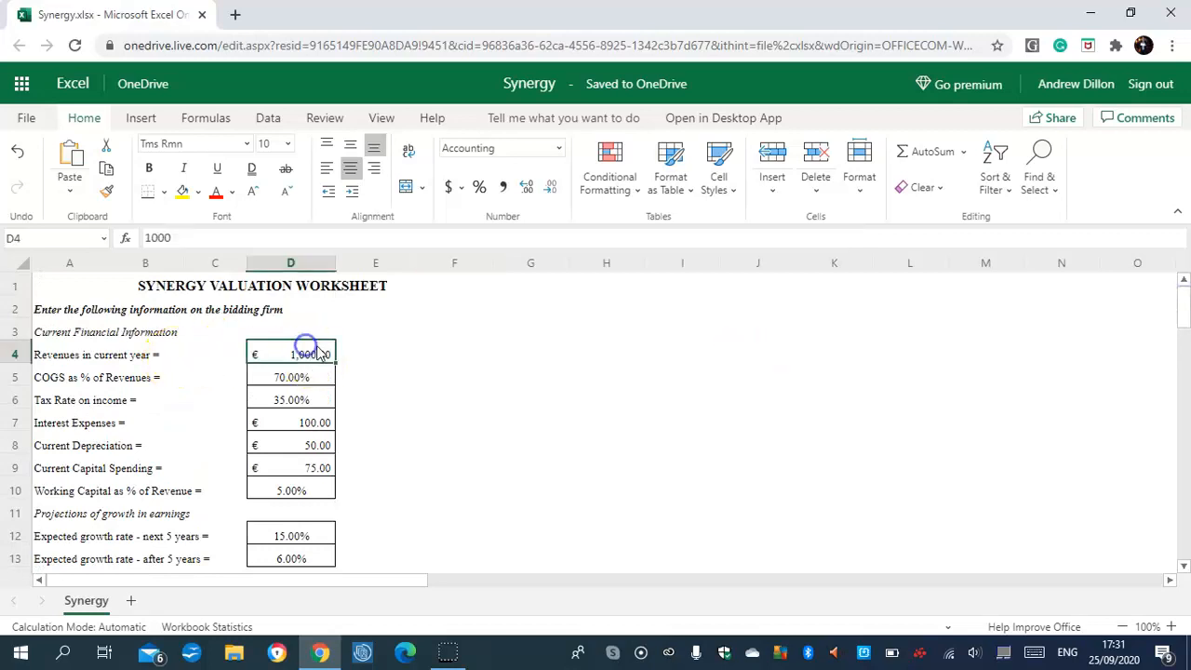
{"action": "left_click", "coordinate": [419, 347]}
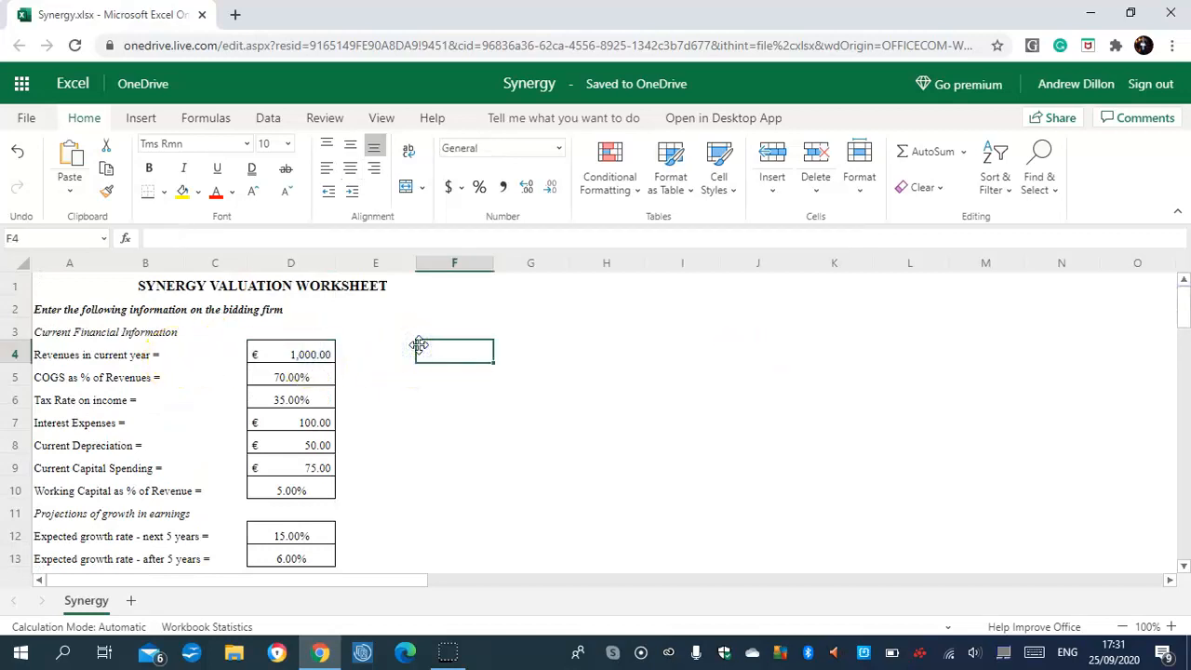